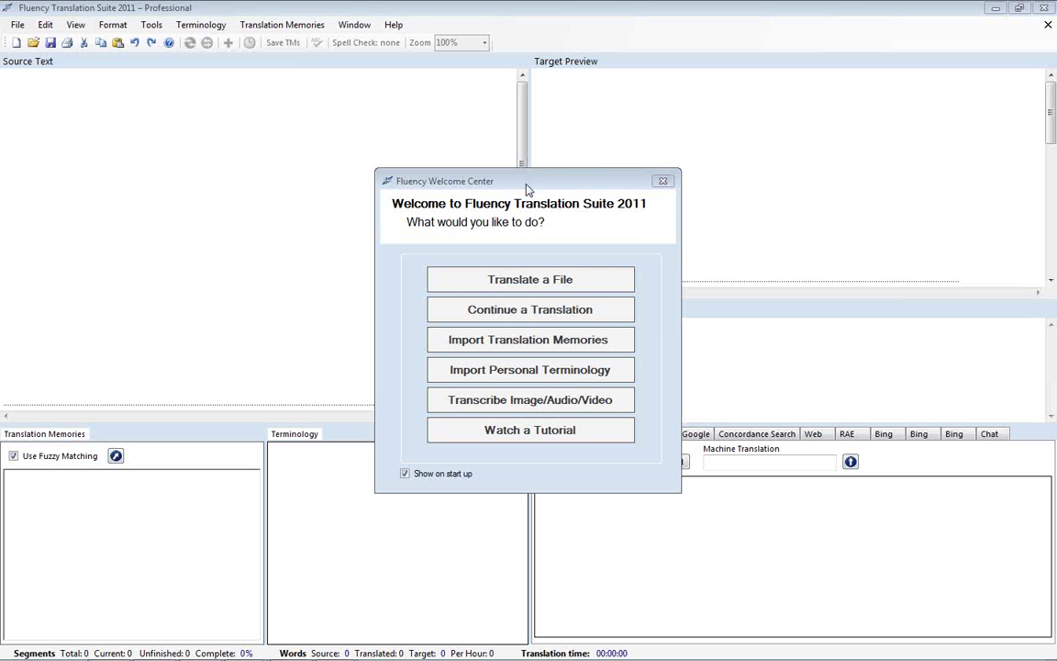
# Step: Dismiss the welcome dialog and load Medical.doc from the Samples folder as the source file
pyautogui.click(662, 181)
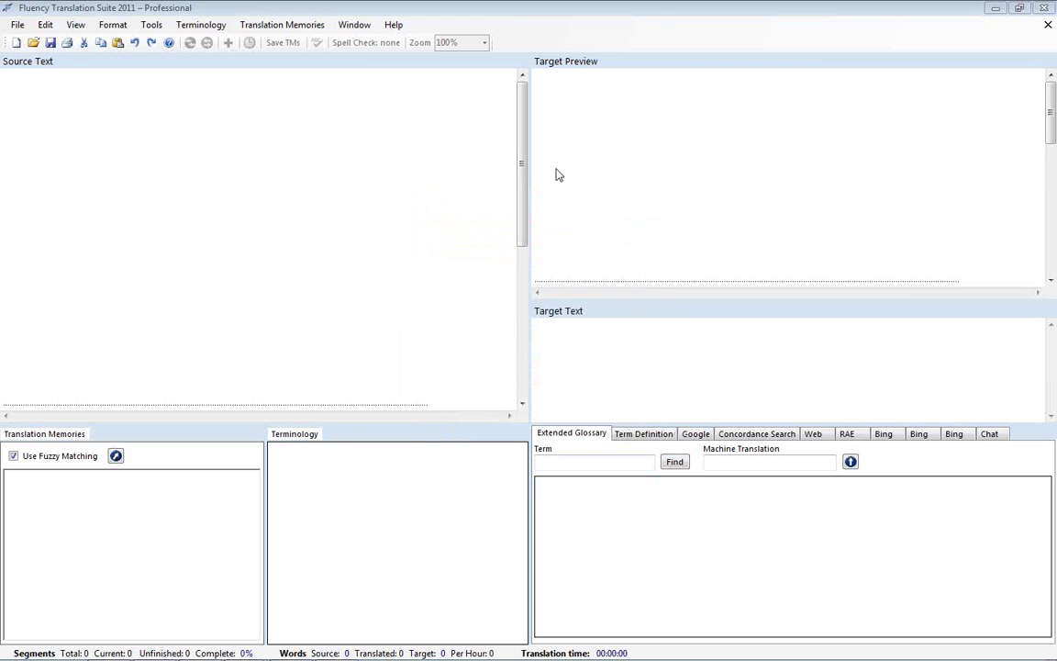
pyautogui.click(34, 43)
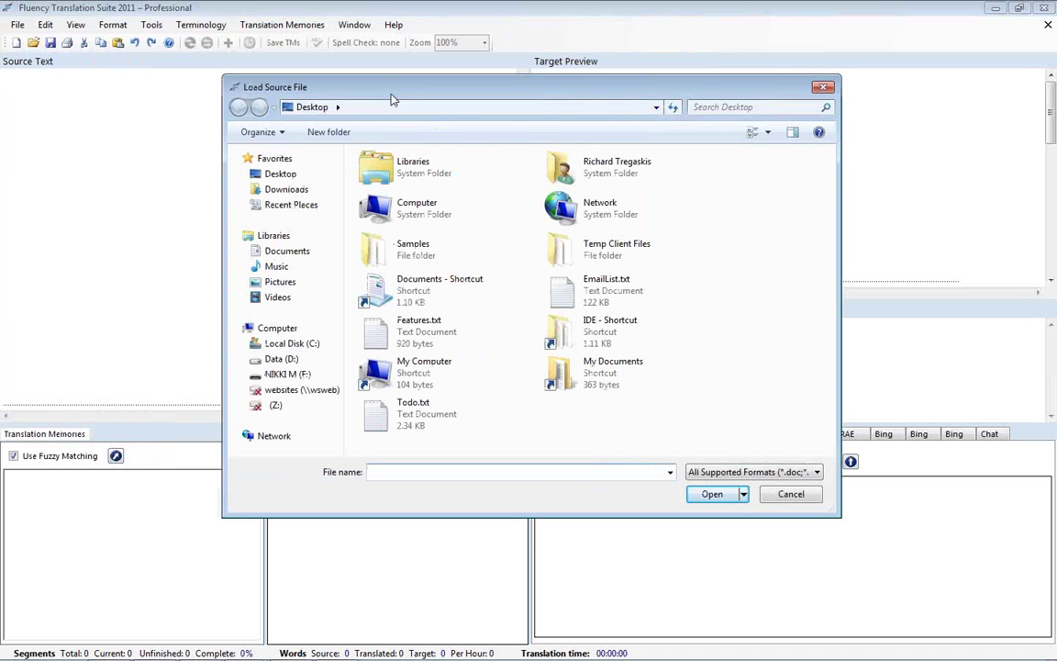
pyautogui.doubleClick(414, 253)
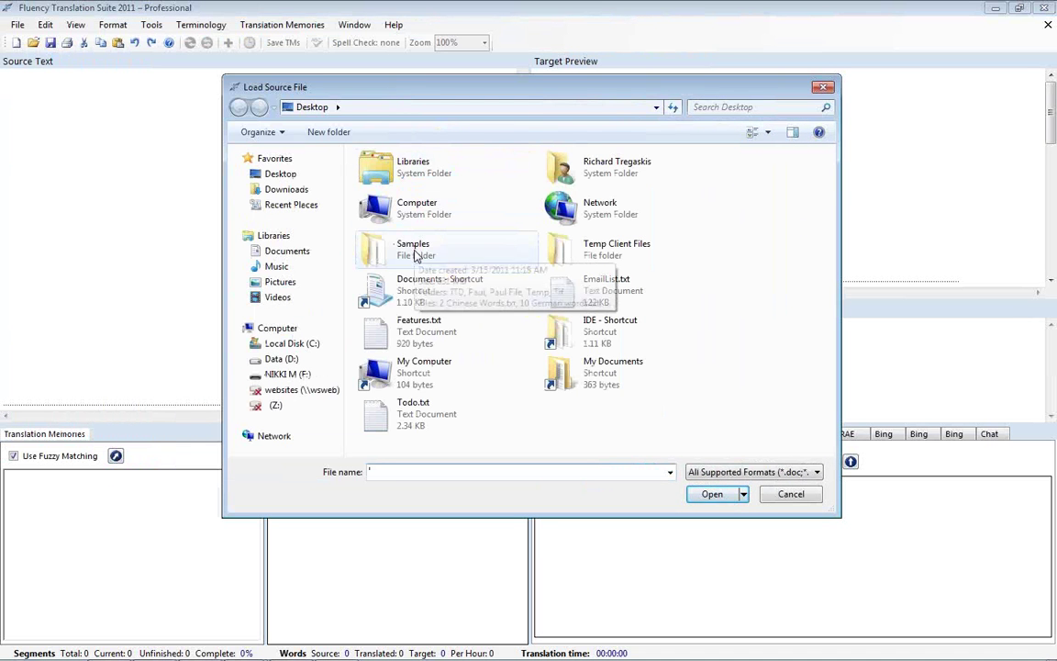
pyautogui.scroll(-15, 443, 272)
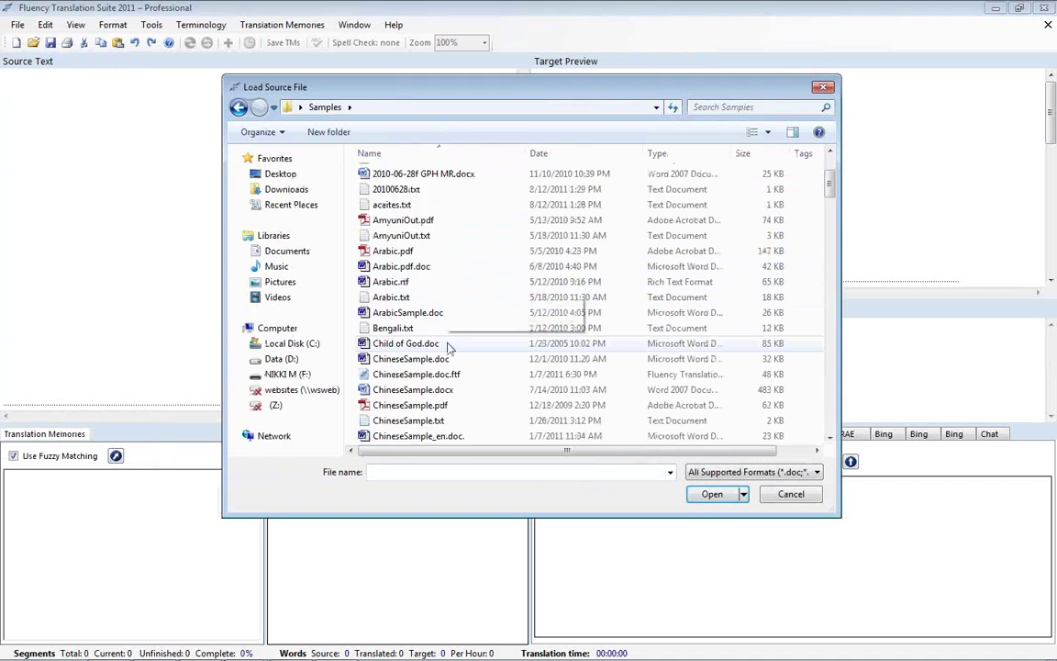
pyautogui.scroll(-8, 449, 358)
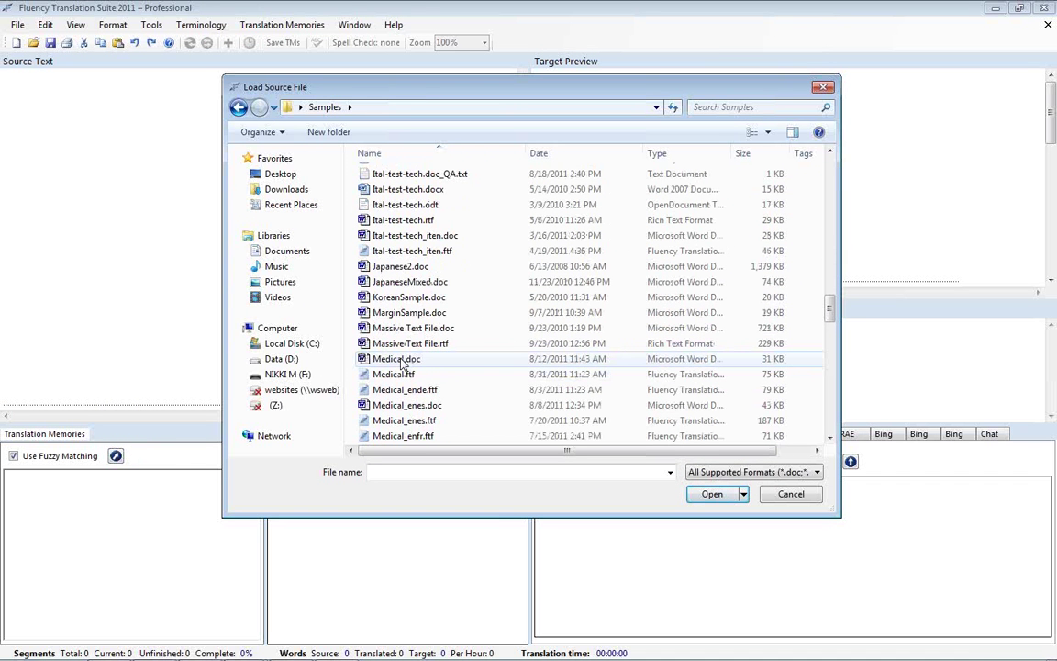
pyautogui.click(395, 360)
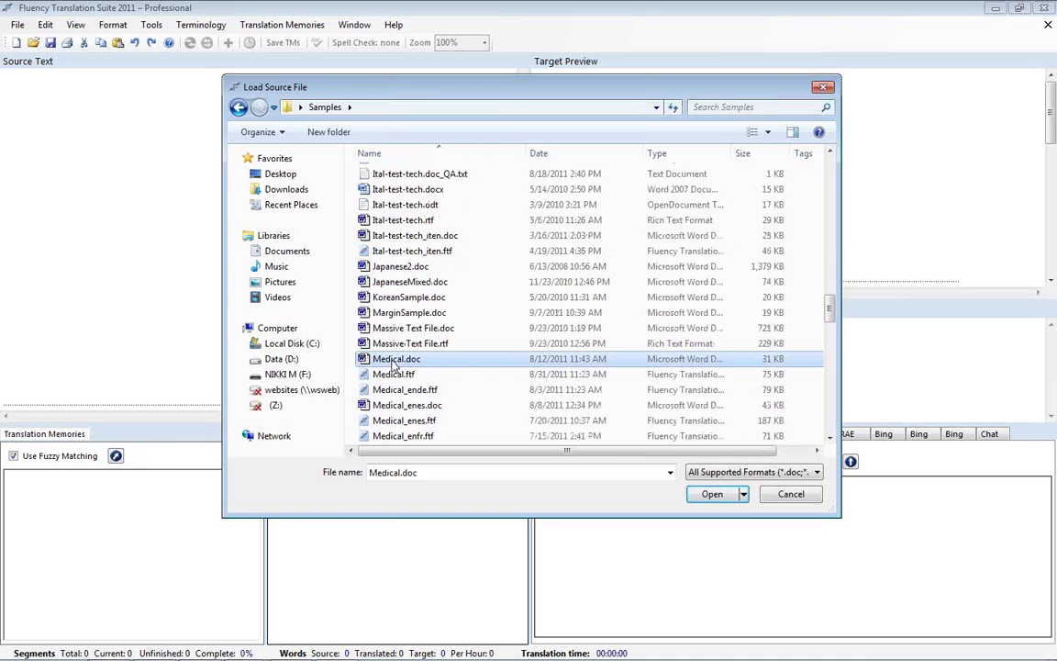
pyautogui.click(721, 497)
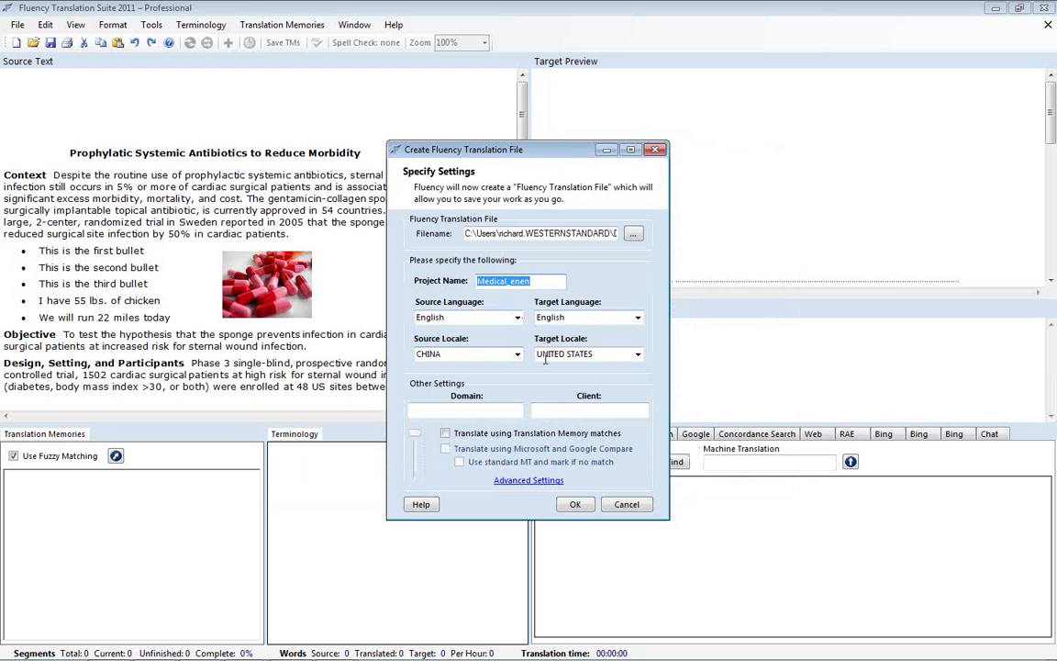
# Step: Set the translation file's target language to Spanish
pyautogui.click(638, 319)
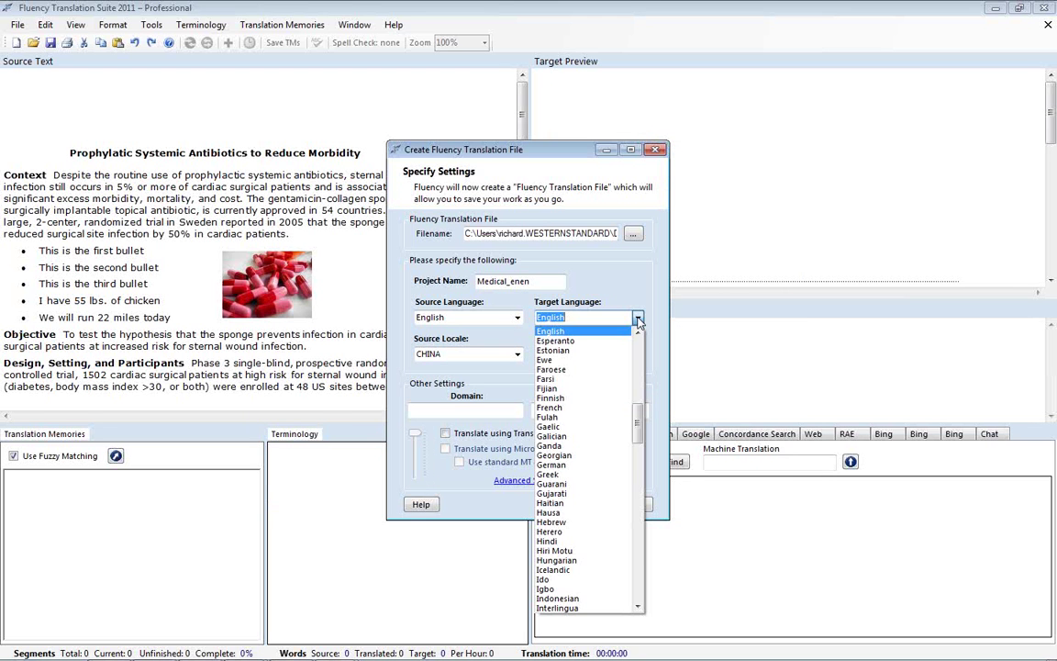
pyautogui.write('spani')
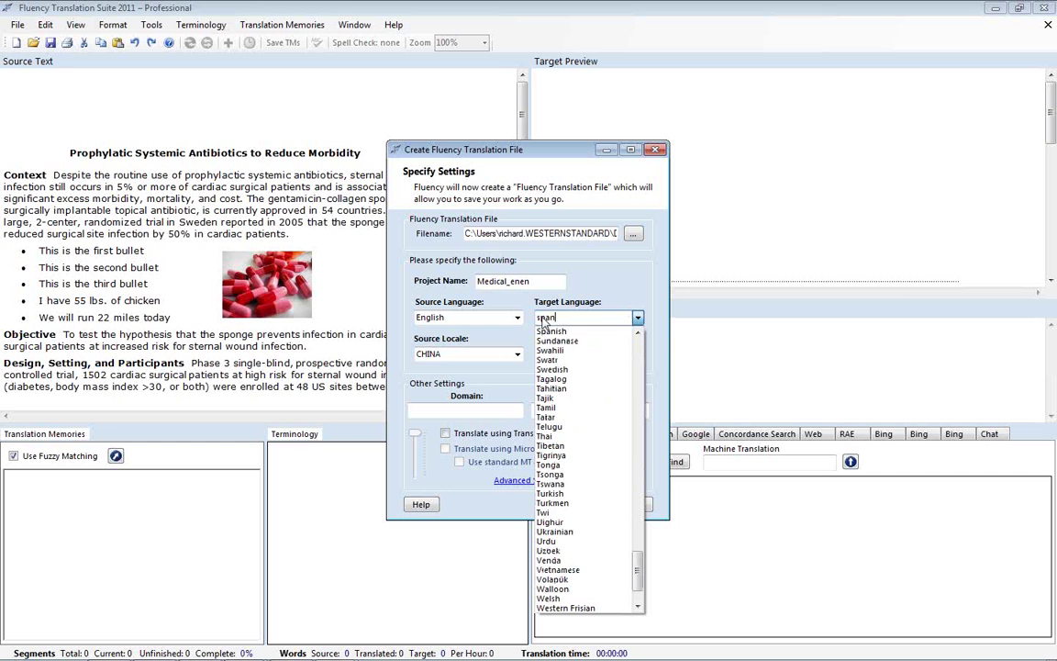
pyautogui.click(555, 332)
# Step: Set the source locale to UNITED STATES and the target locale to ARGENTINA
pyautogui.click(516, 354)
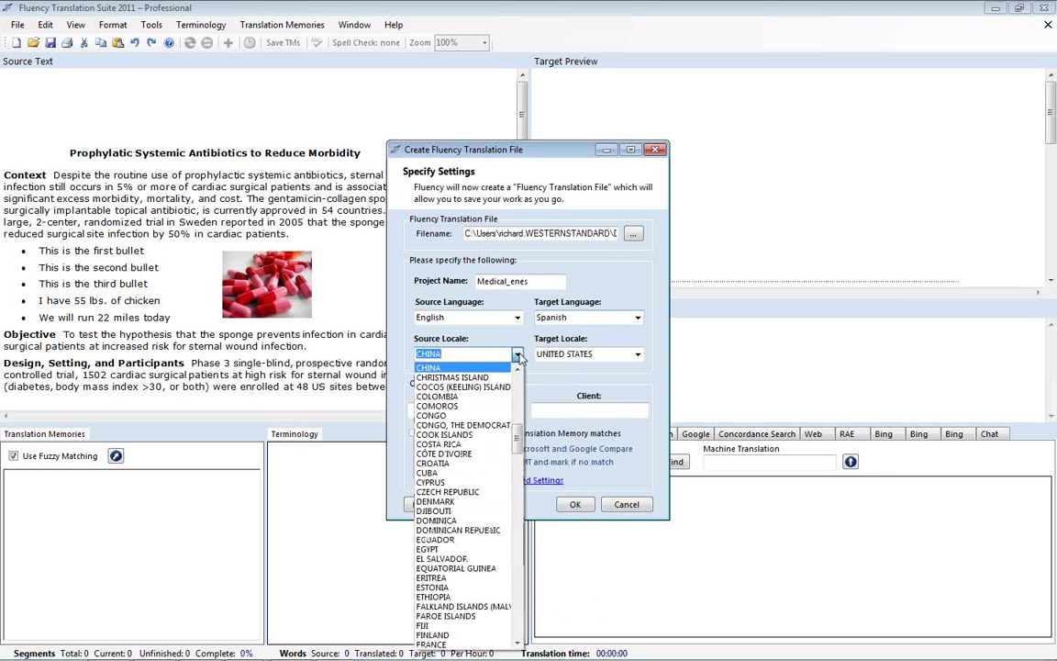
pyautogui.write('united')
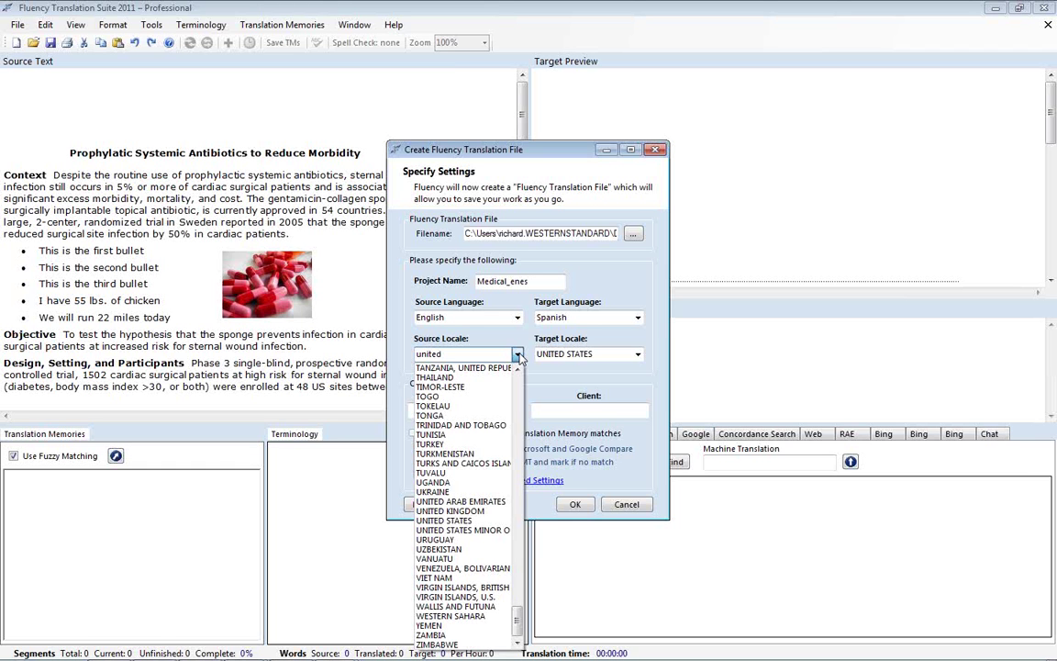
pyautogui.press('Down')
pyautogui.press('Down')
pyautogui.press('Down')
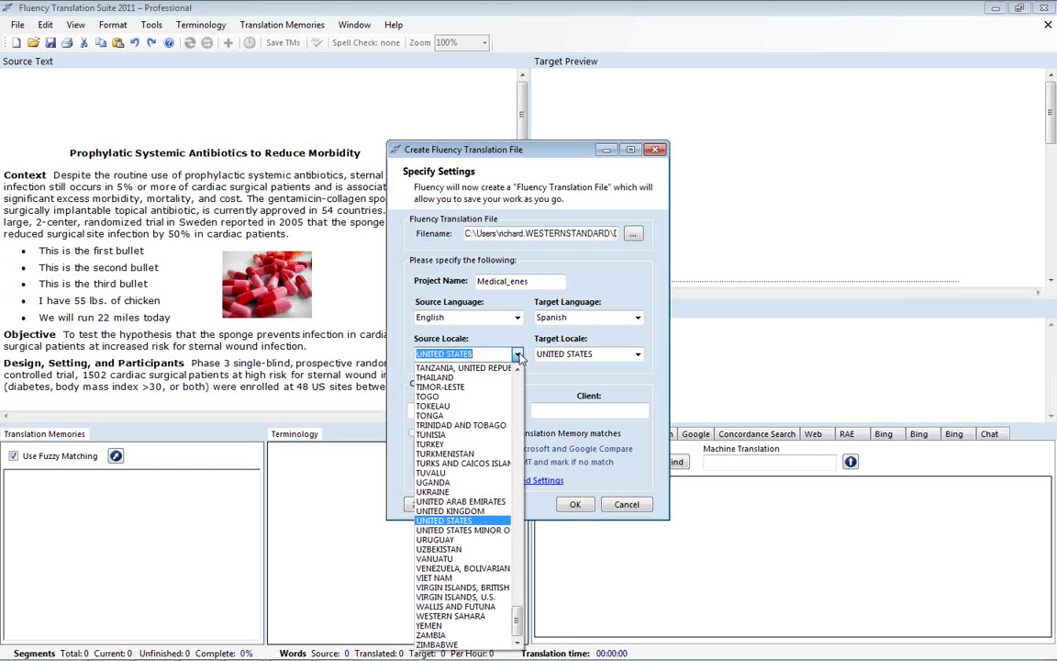
pyautogui.click(470, 521)
pyautogui.click(637, 354)
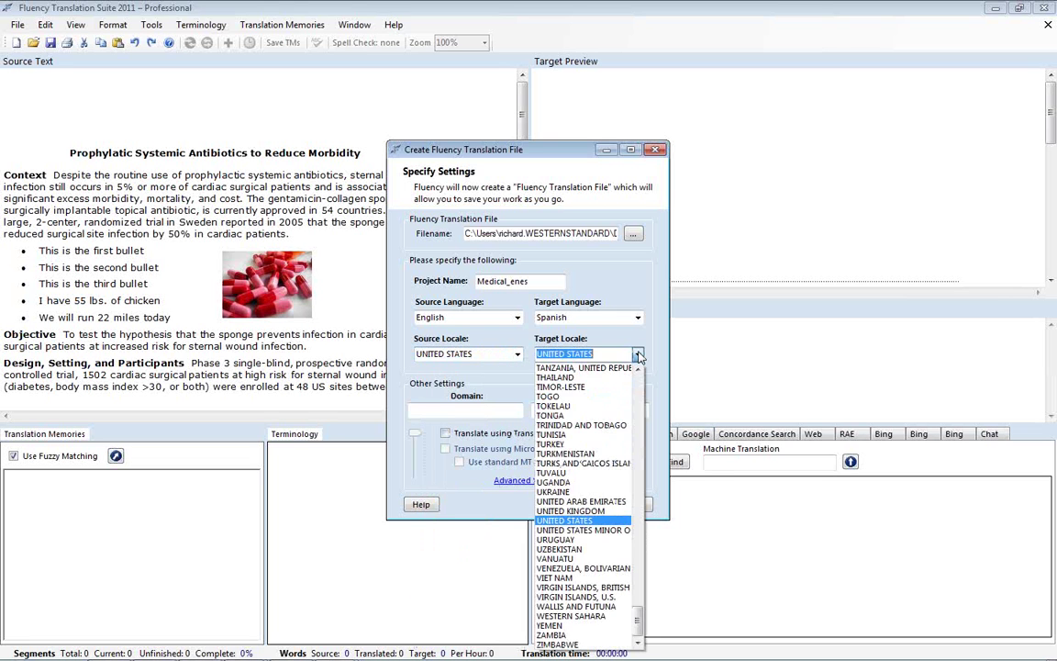
pyautogui.write('ar')
pyautogui.press('Return')
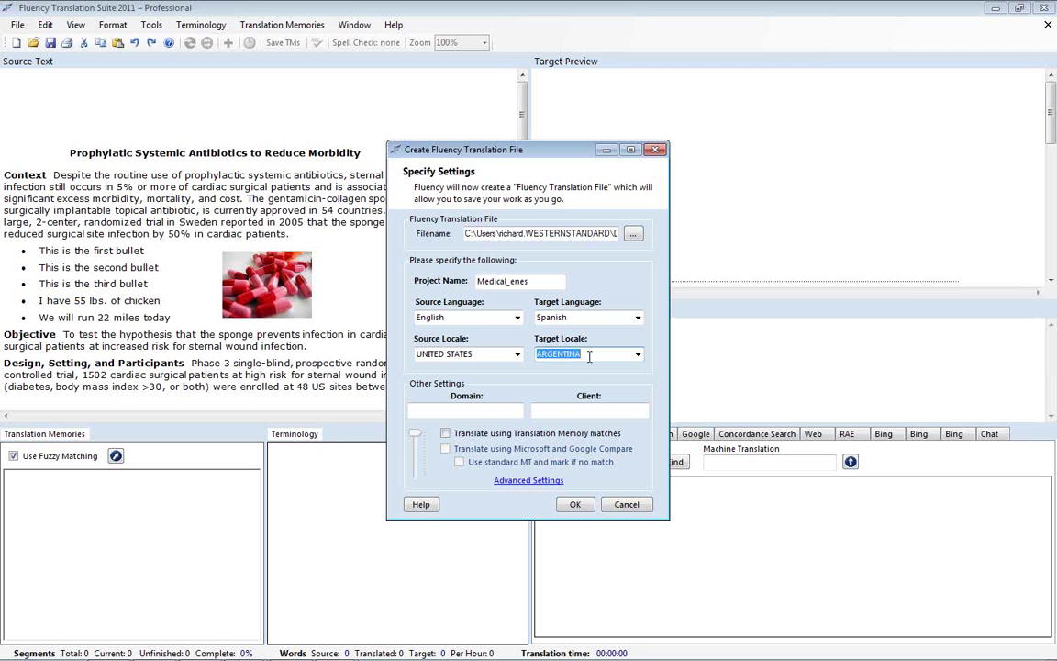
# Step: Enter McDonalds as the client and create the translation file, replacing the existing one
pyautogui.click(570, 411)
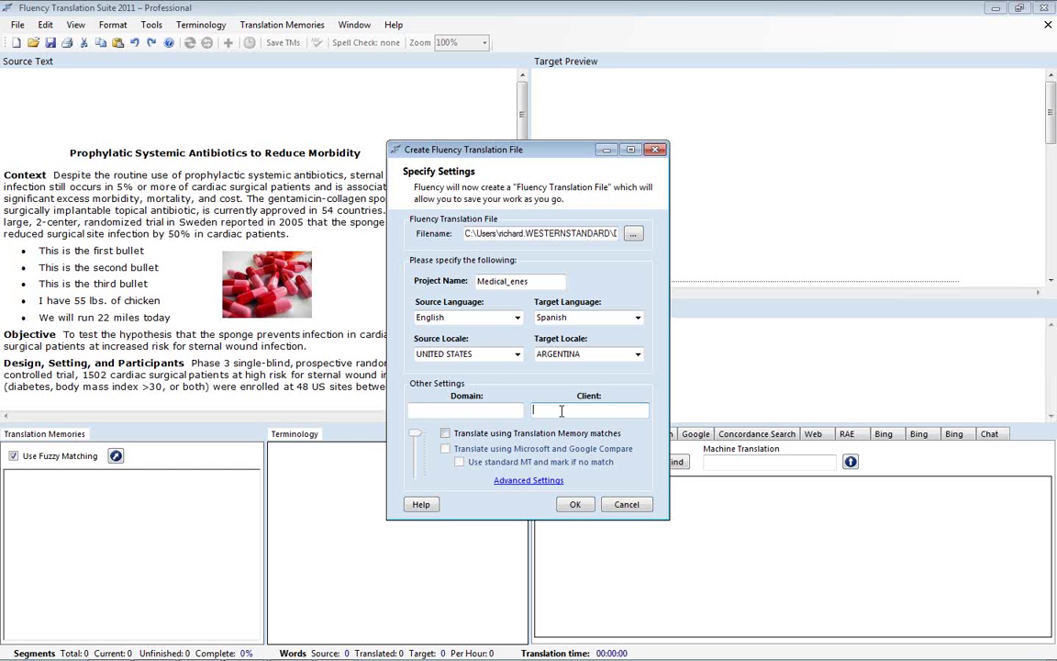
pyautogui.click(561, 411)
pyautogui.write('Mc')
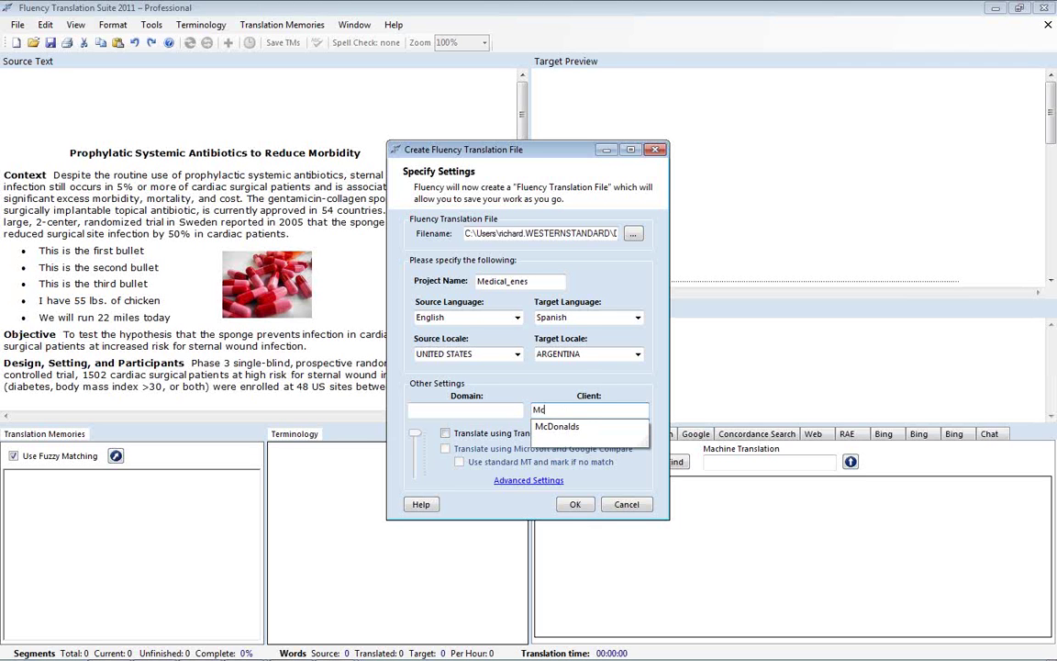
pyautogui.press('Down')
pyautogui.press('Return')
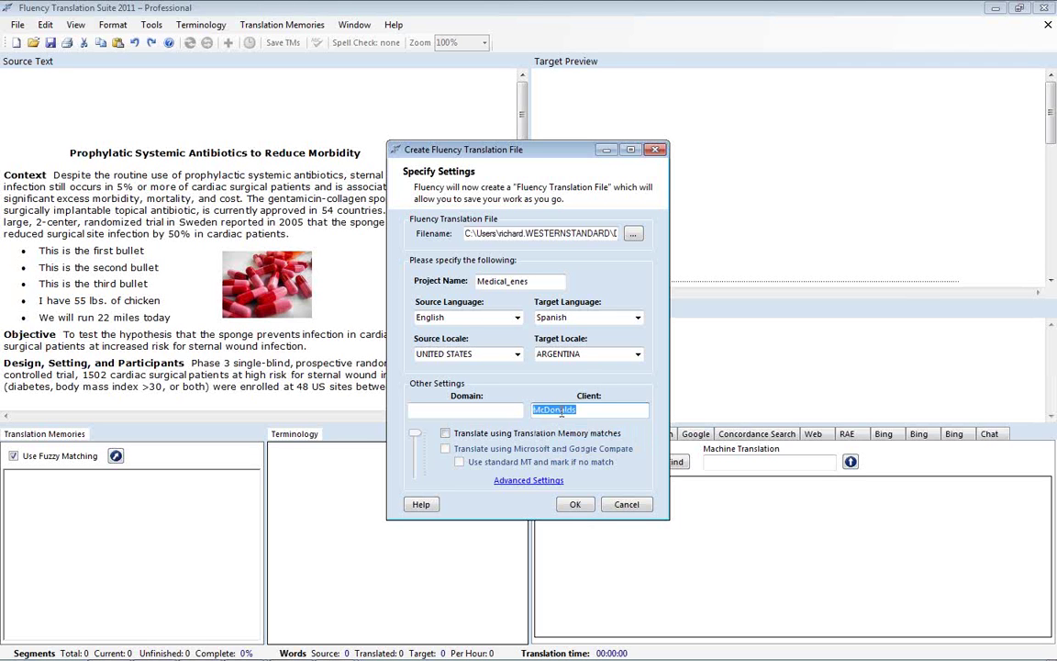
pyautogui.click(577, 505)
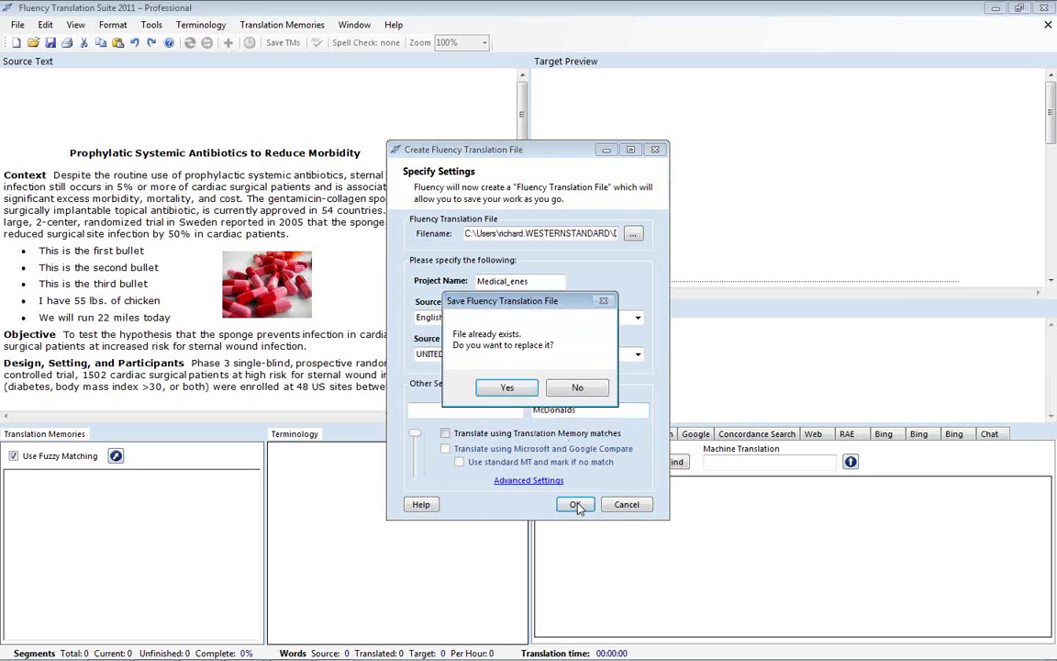
pyautogui.click(507, 388)
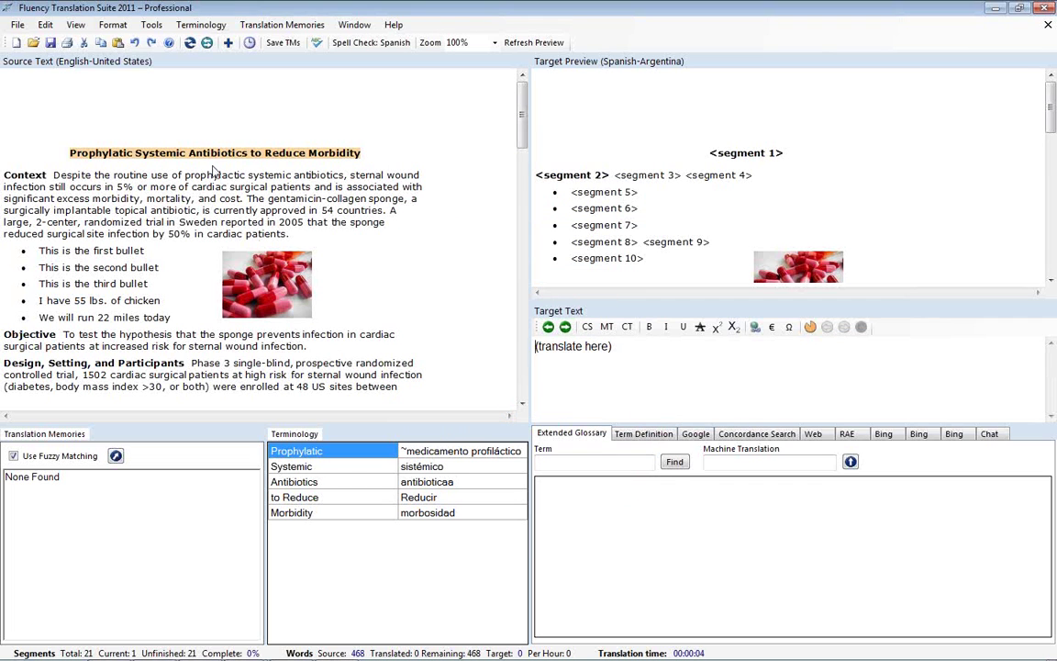
# Step: Hide all resources to enlarge the work area and start editing the target text of segment 1
pyautogui.click(77, 24)
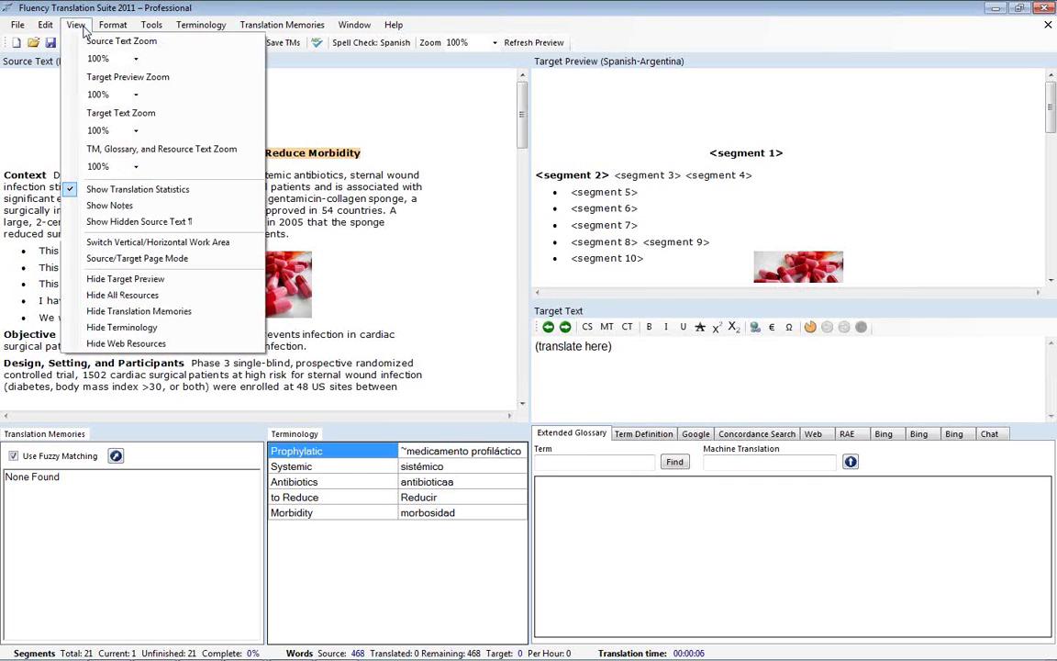
pyautogui.click(125, 297)
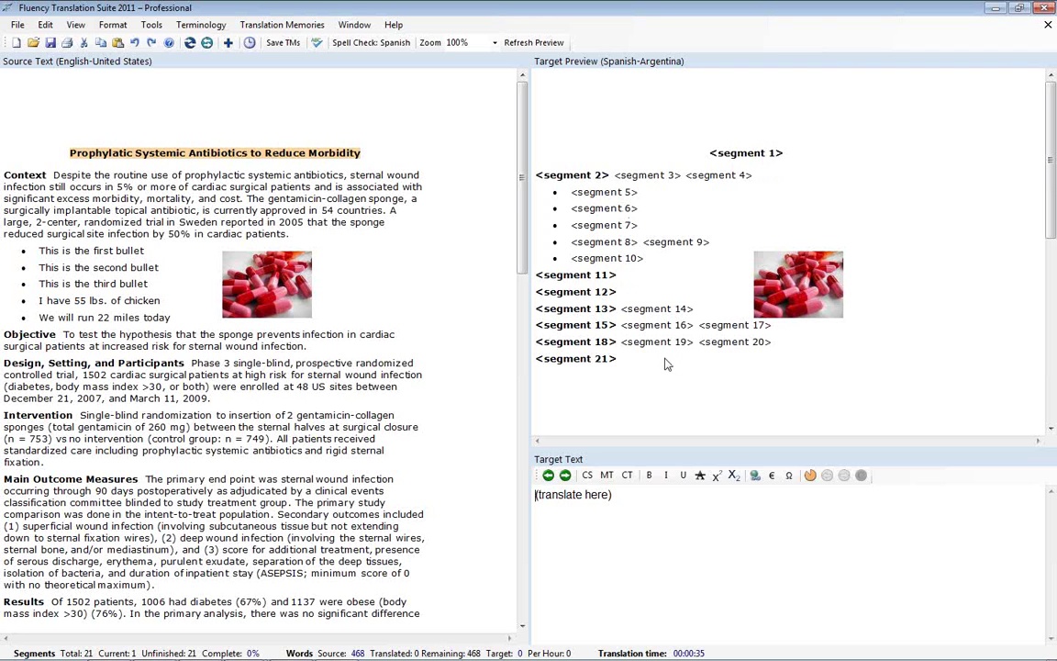
pyautogui.click(620, 509)
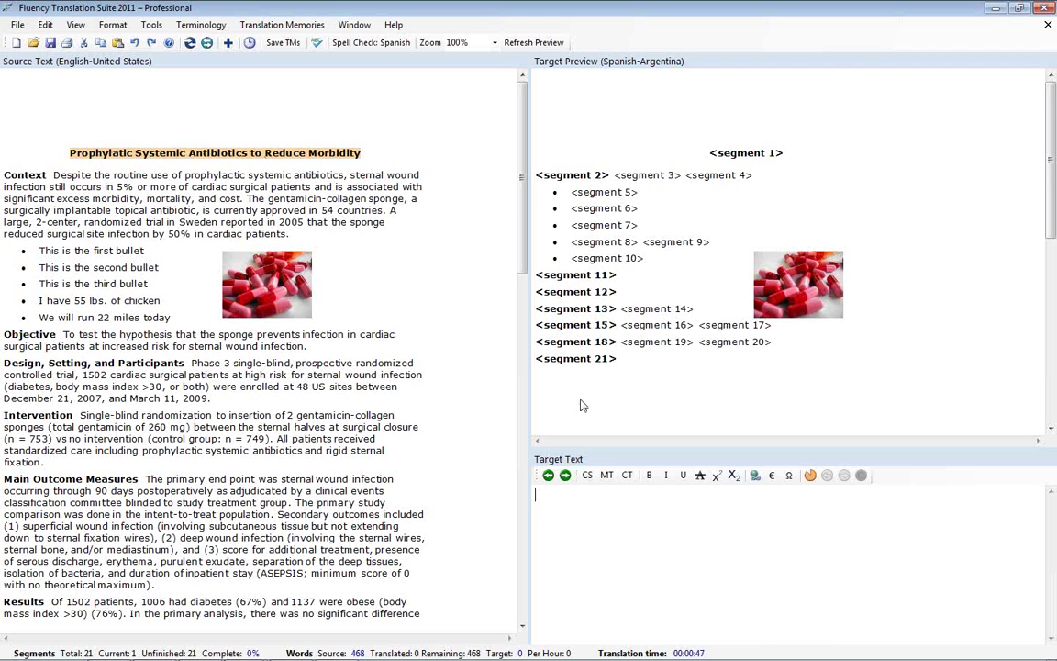
# Step: Copy the source title into the target text of segment 1 and clear it again
pyautogui.click(589, 479)
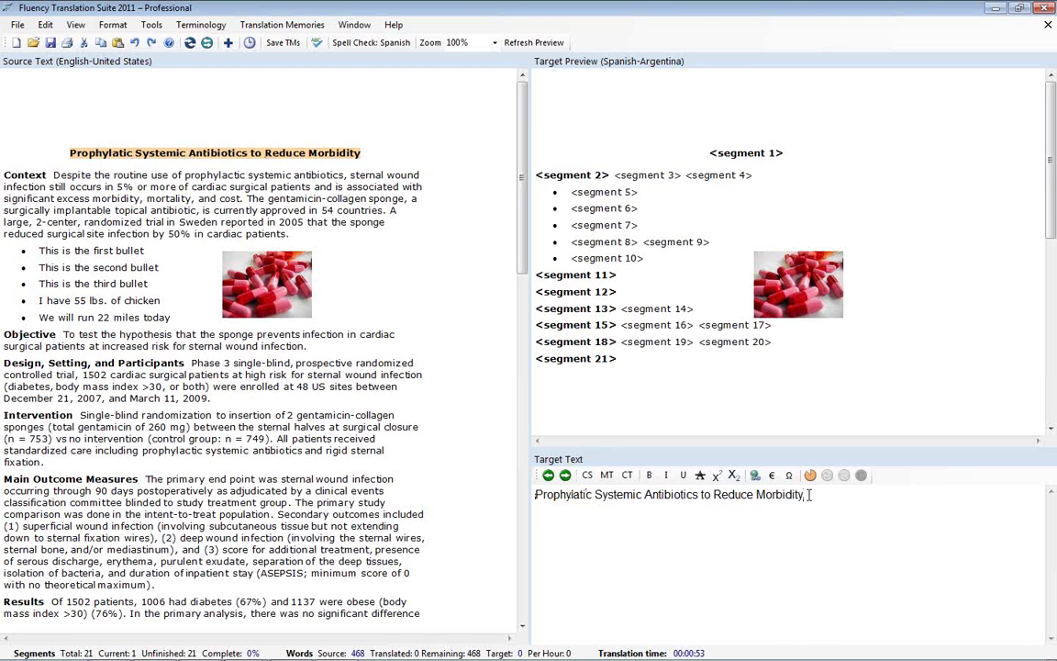
pyautogui.moveTo(806, 495); pyautogui.dragTo(536, 496)
pyautogui.click(629, 476)
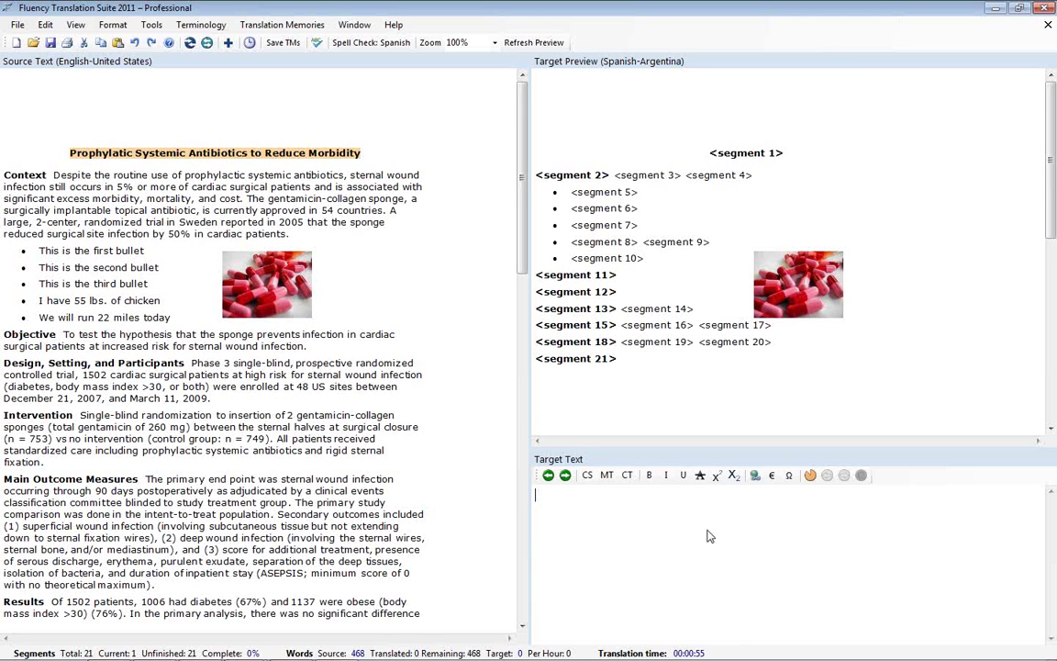
# Step: Machine translate segments 1 and 2 into Spanish and commit both to the target preview
pyautogui.click(607, 476)
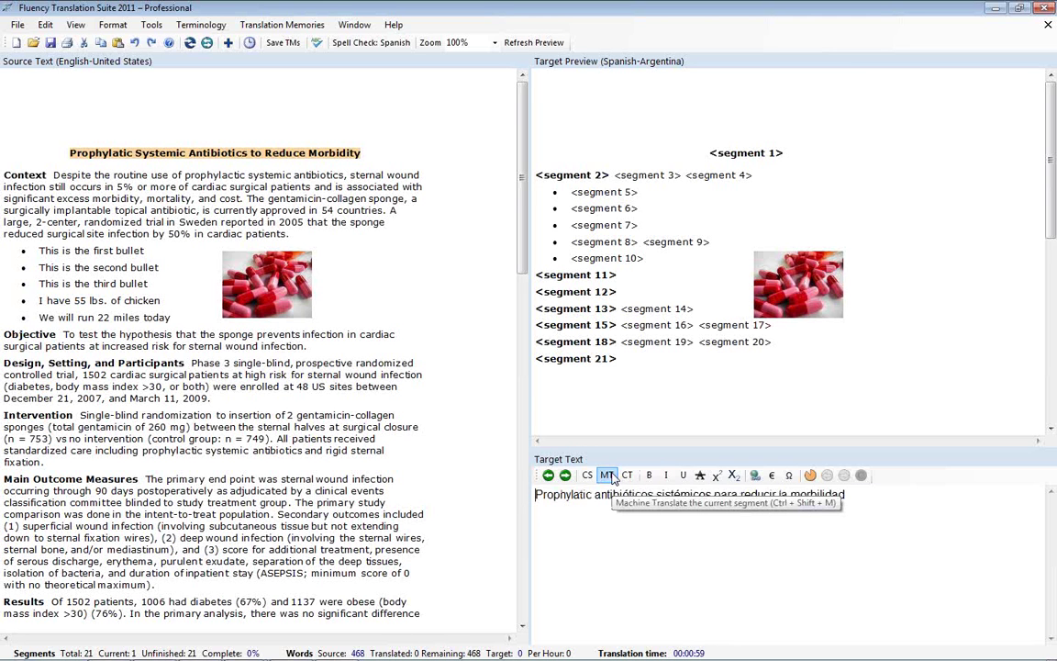
pyautogui.click(565, 475)
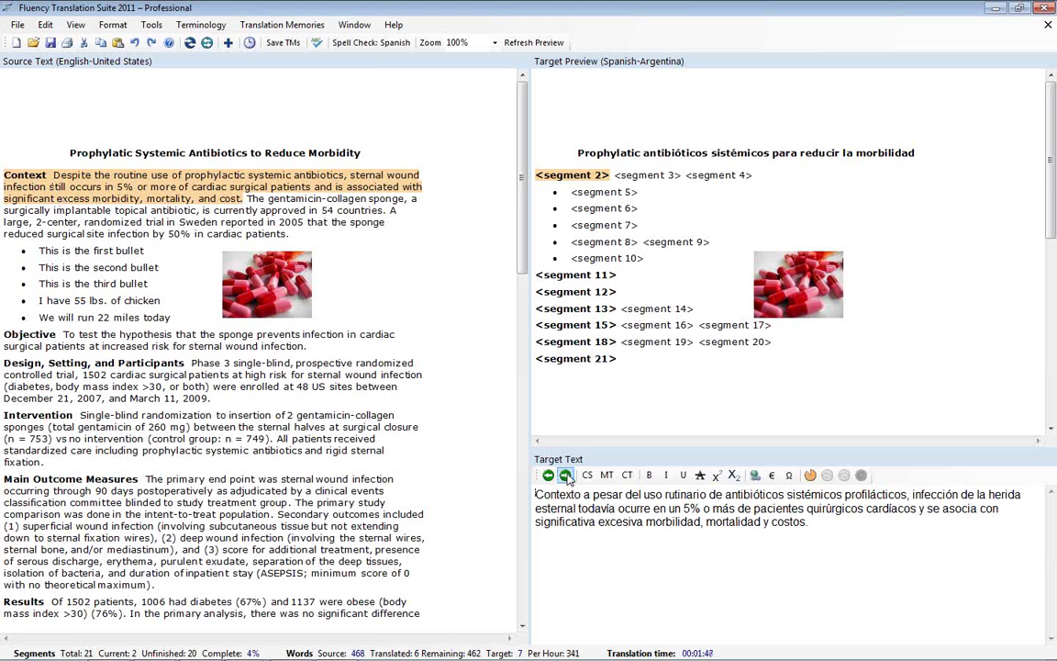
pyautogui.click(566, 476)
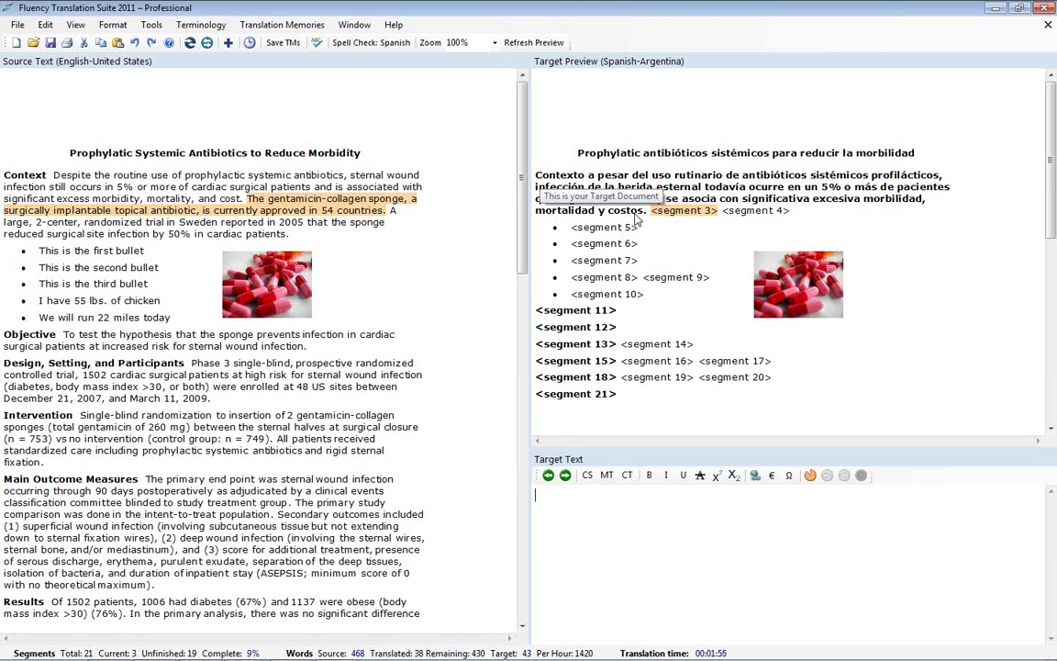
# Step: Go back to segment 2, make only the word "Contexto" bold, and commit the segment
pyautogui.click(549, 476)
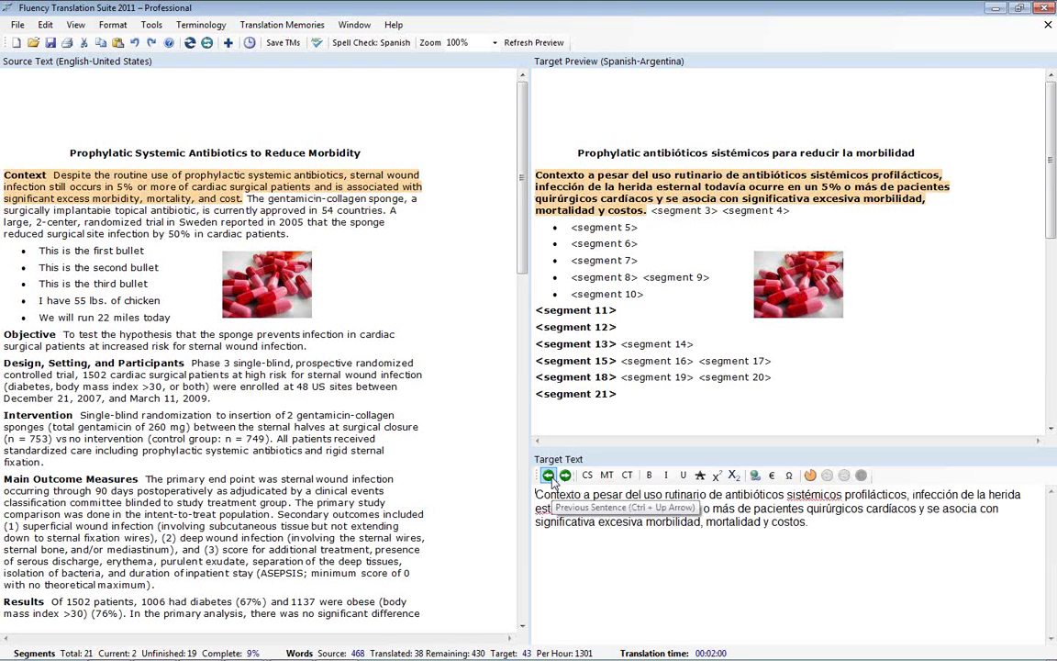
pyautogui.moveTo(584, 496); pyautogui.dragTo(548, 496)
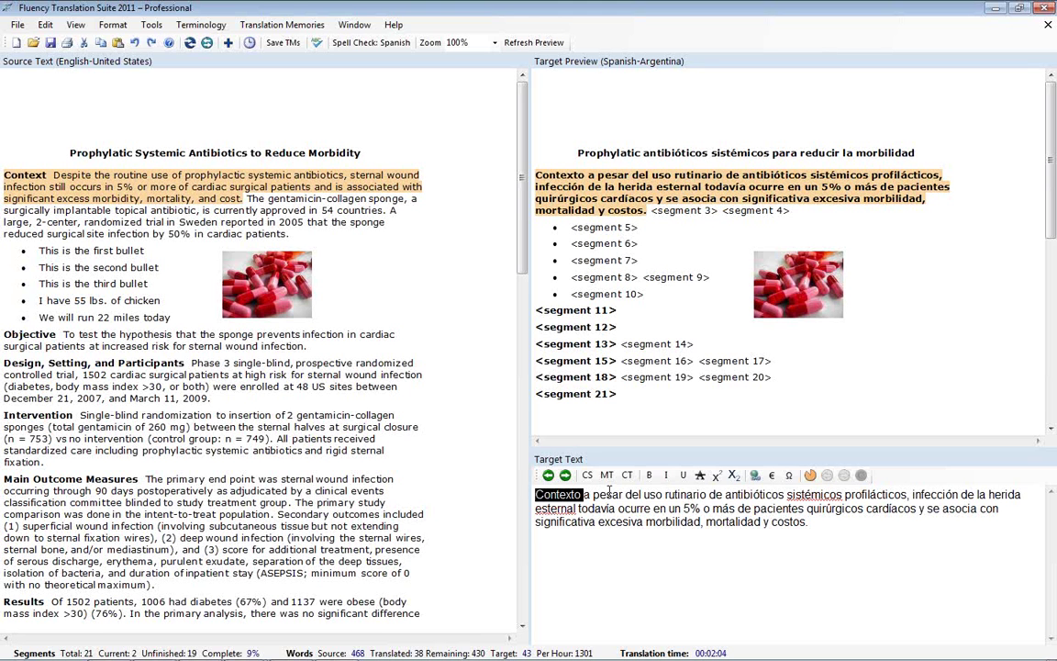
pyautogui.click(649, 475)
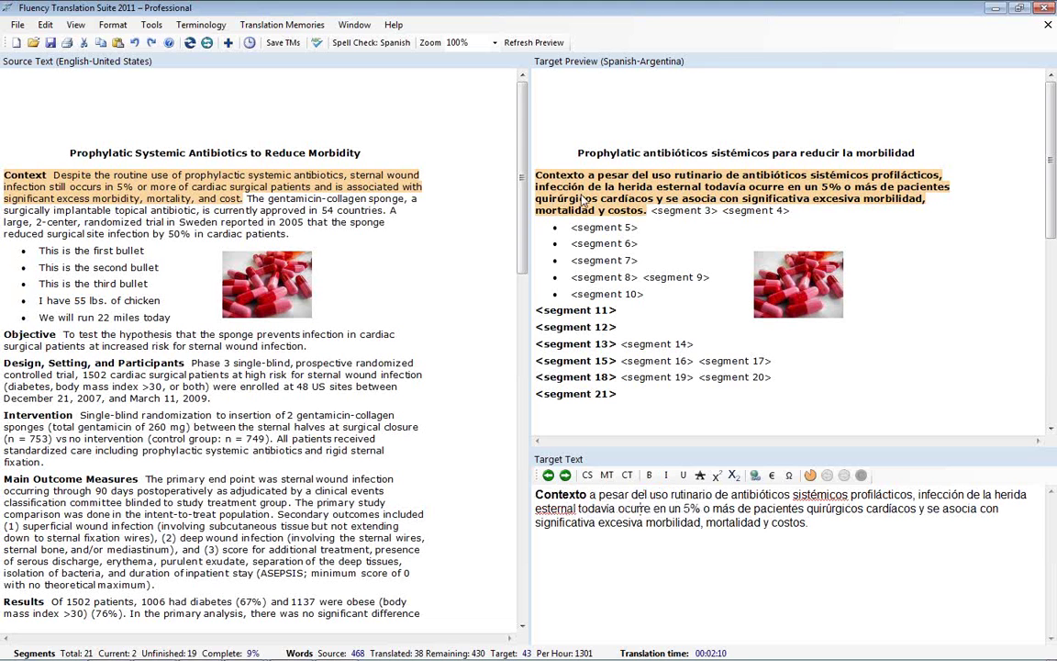
pyautogui.click(565, 476)
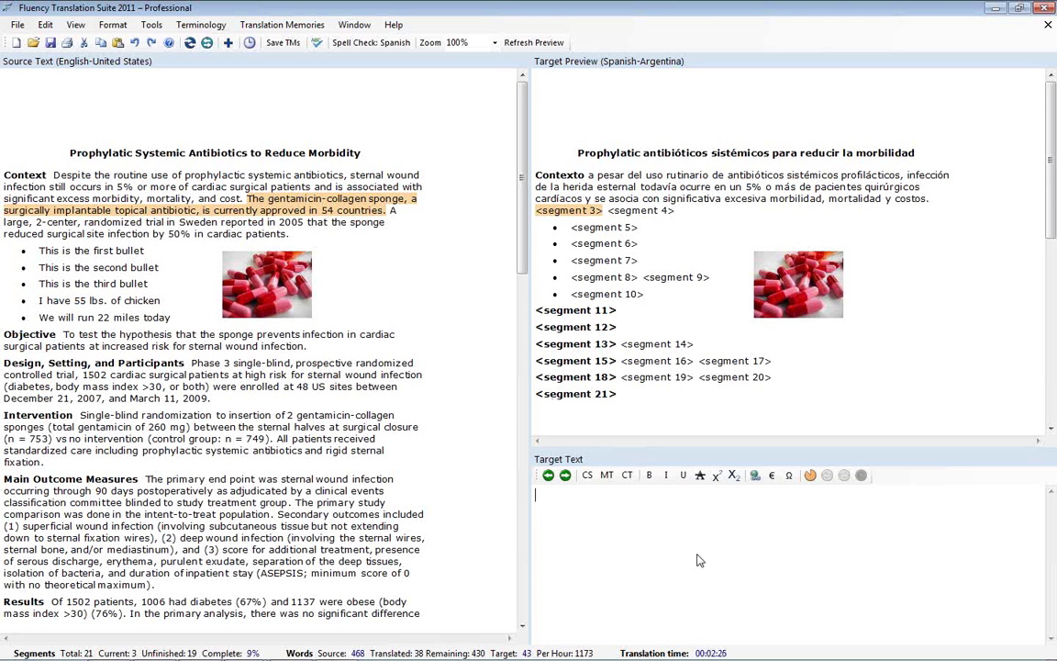
# Step: Return to the translated title segment, delete the word "para" from its target text, and commit the change
pyautogui.click(785, 156)
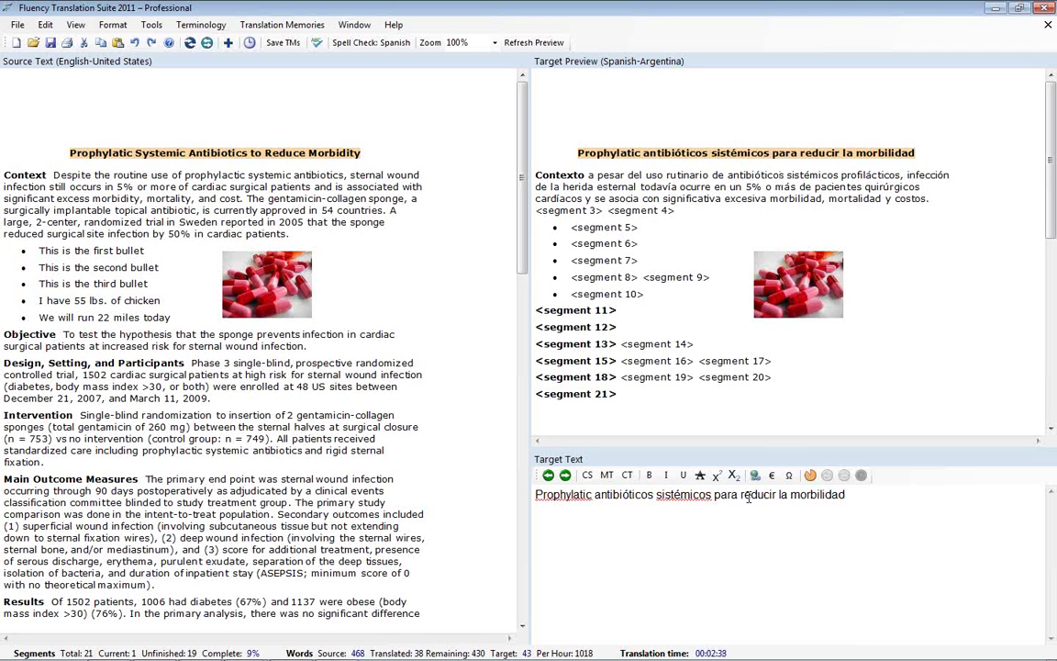
pyautogui.press('BackSpace')
pyautogui.press('BackSpace')
pyautogui.press('BackSpace')
pyautogui.press('BackSpace')
pyautogui.press('BackSpace')
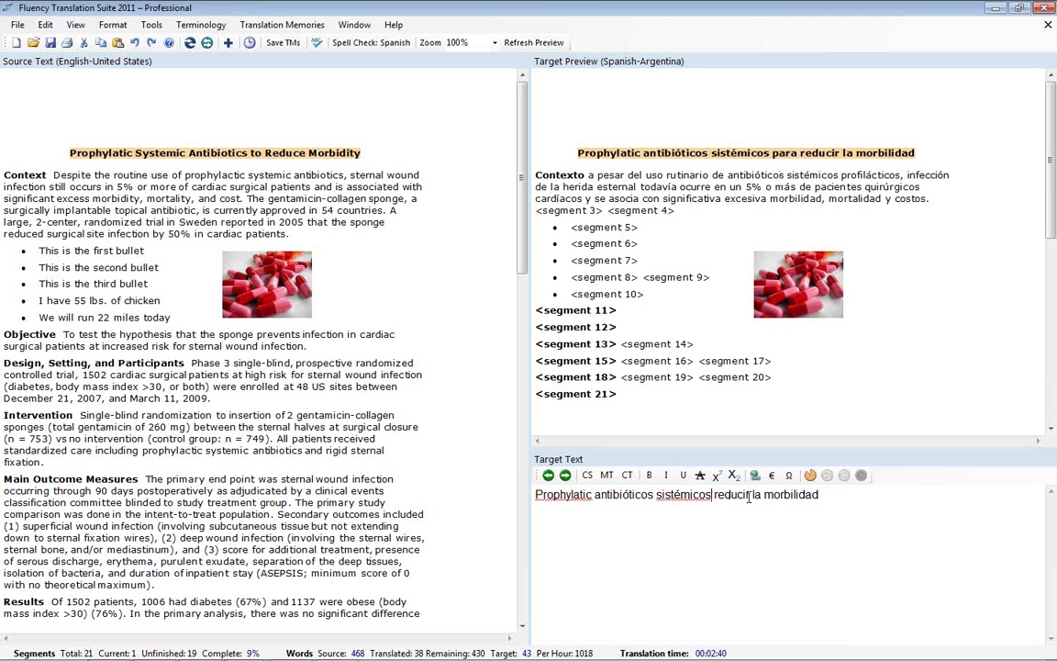
pyautogui.click(565, 476)
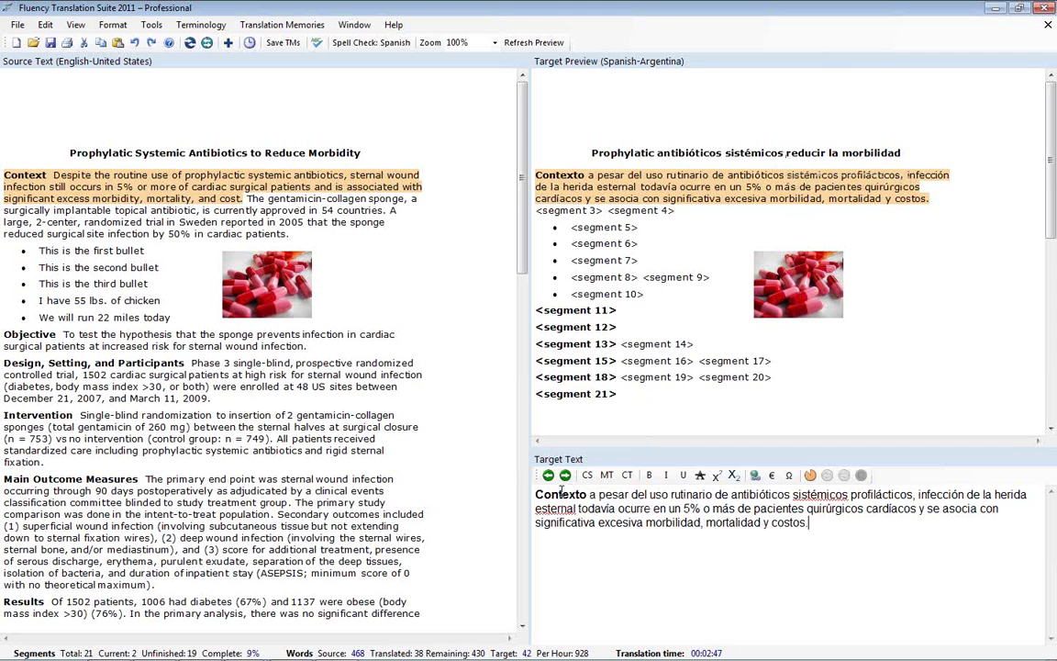
# Step: Jump to segments 12, 1, 2 and 3 in turn, selecting them from both the source text and the target preview
pyautogui.click(133, 389)
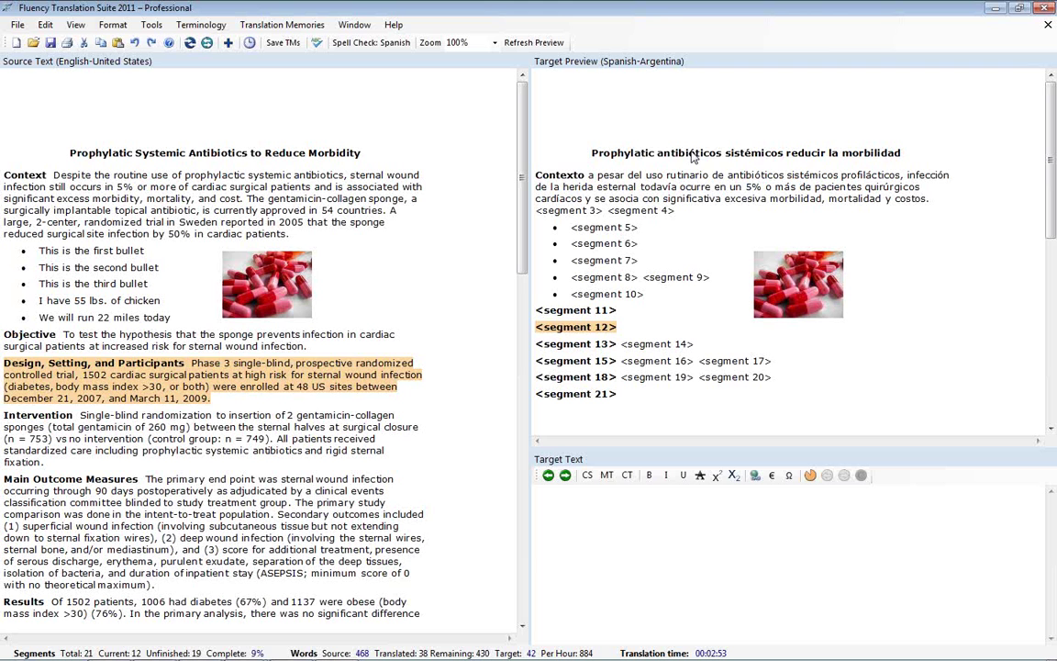
pyautogui.click(624, 145)
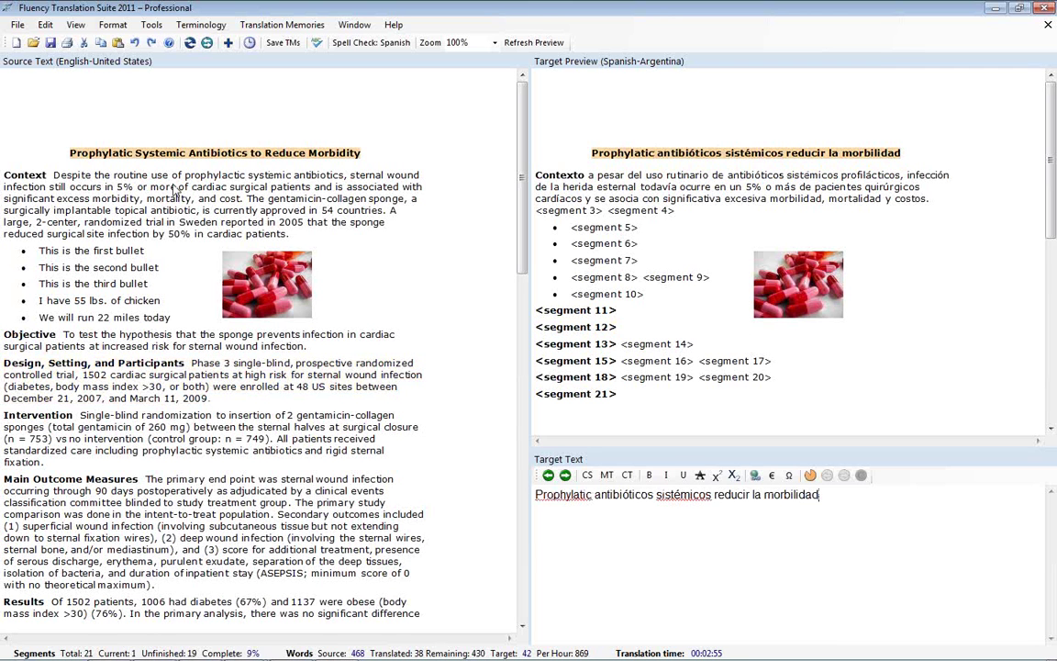
pyautogui.click(142, 179)
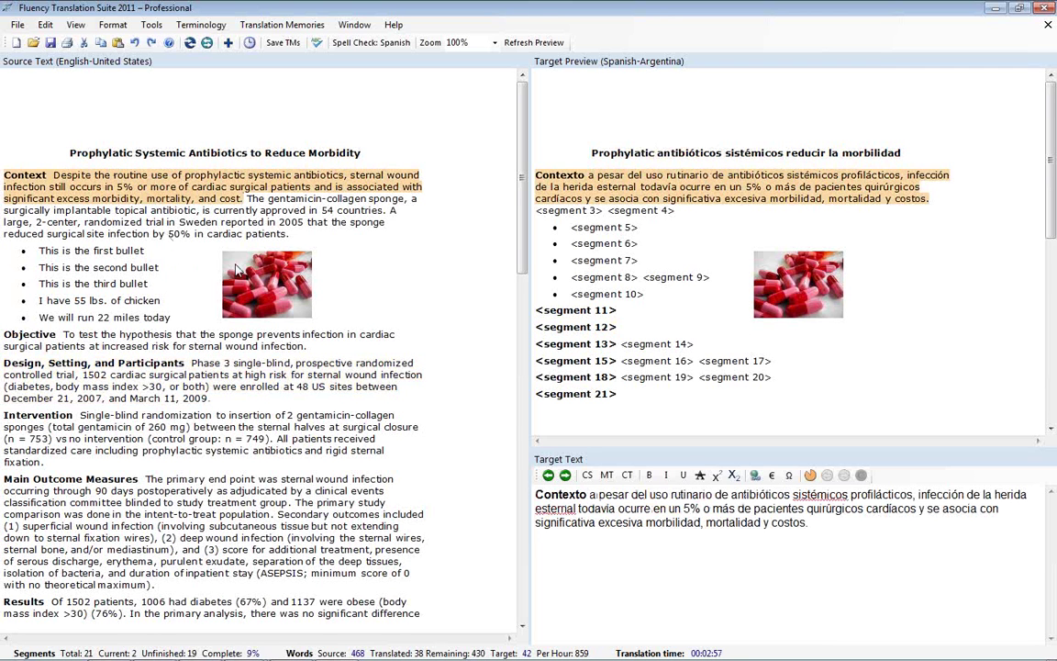
pyautogui.click(565, 212)
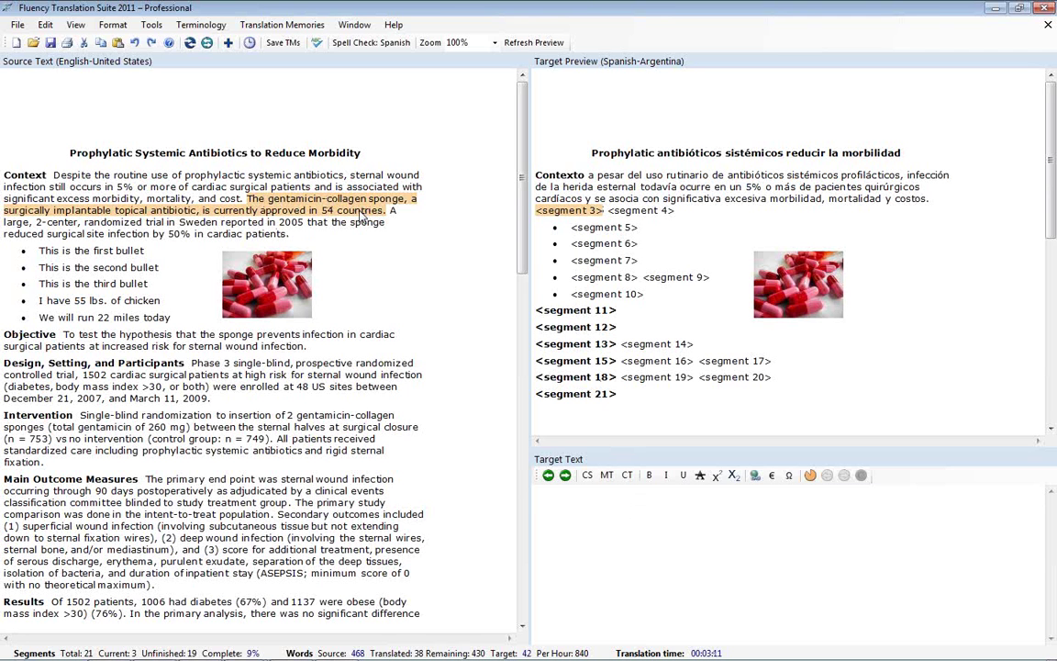
# Step: Merge the segment "I have 55 lbs." with the following one, machine translate the merged segment and commit it
pyautogui.click(73, 303)
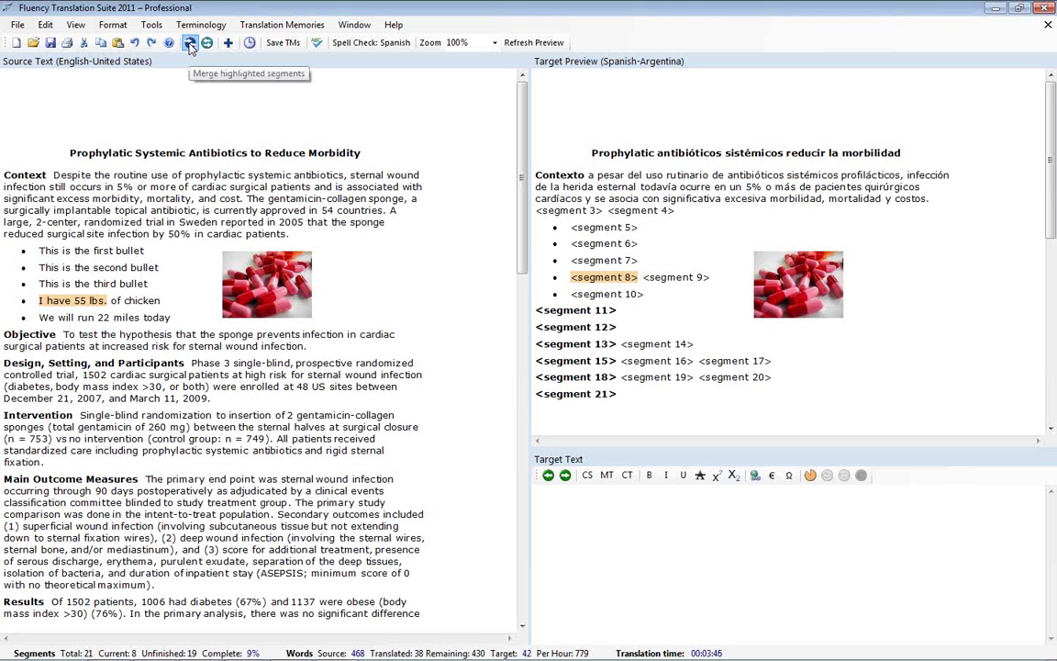
pyautogui.click(190, 45)
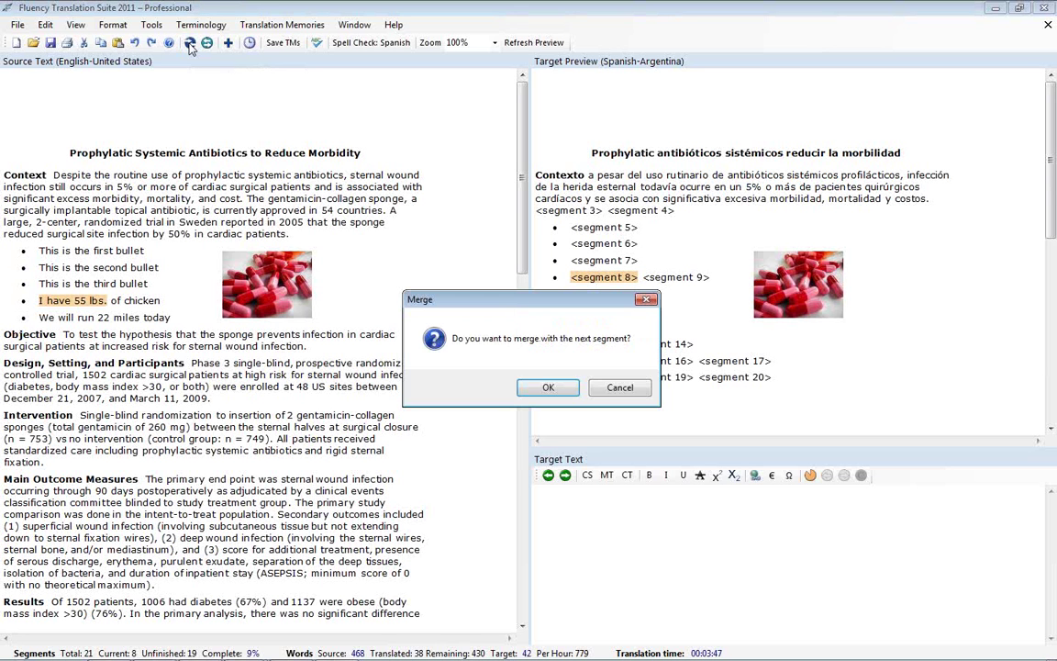
pyautogui.click(548, 387)
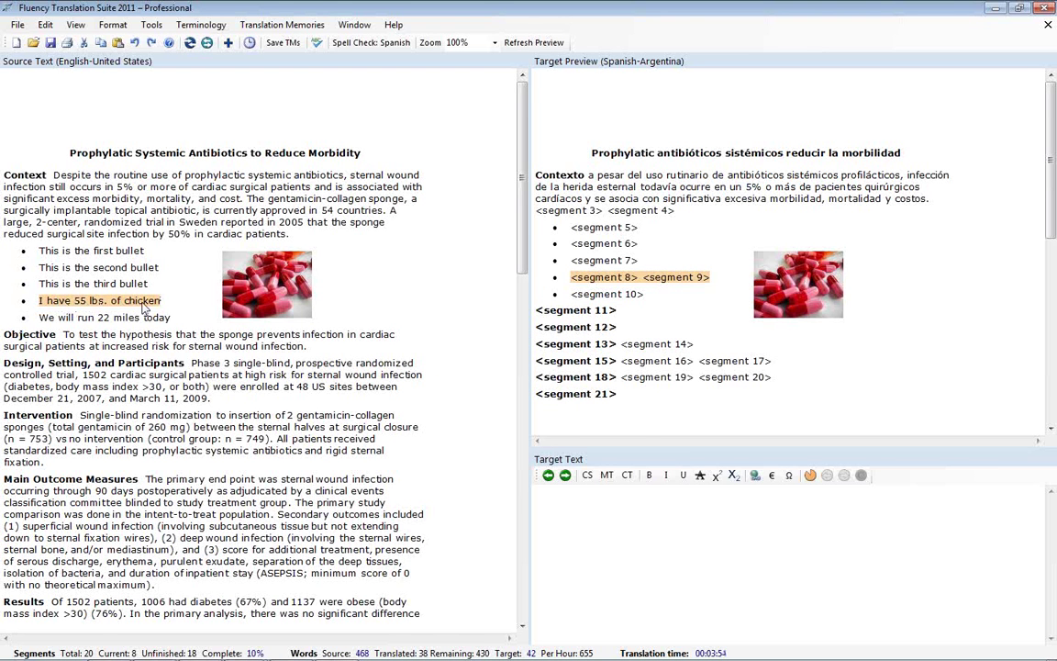
pyautogui.click(606, 477)
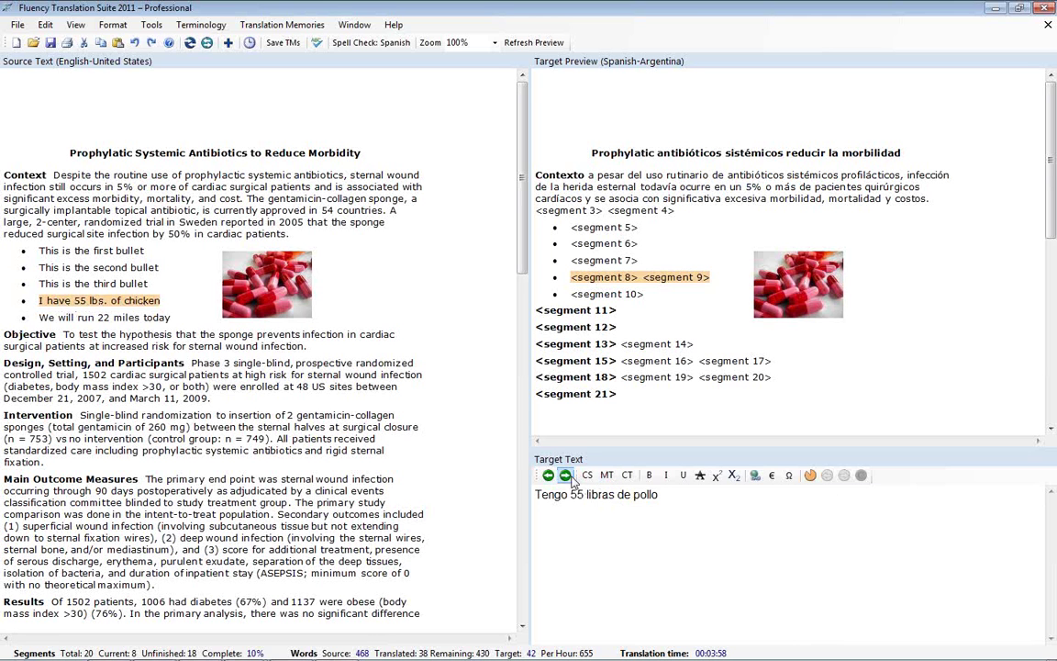
pyautogui.click(565, 475)
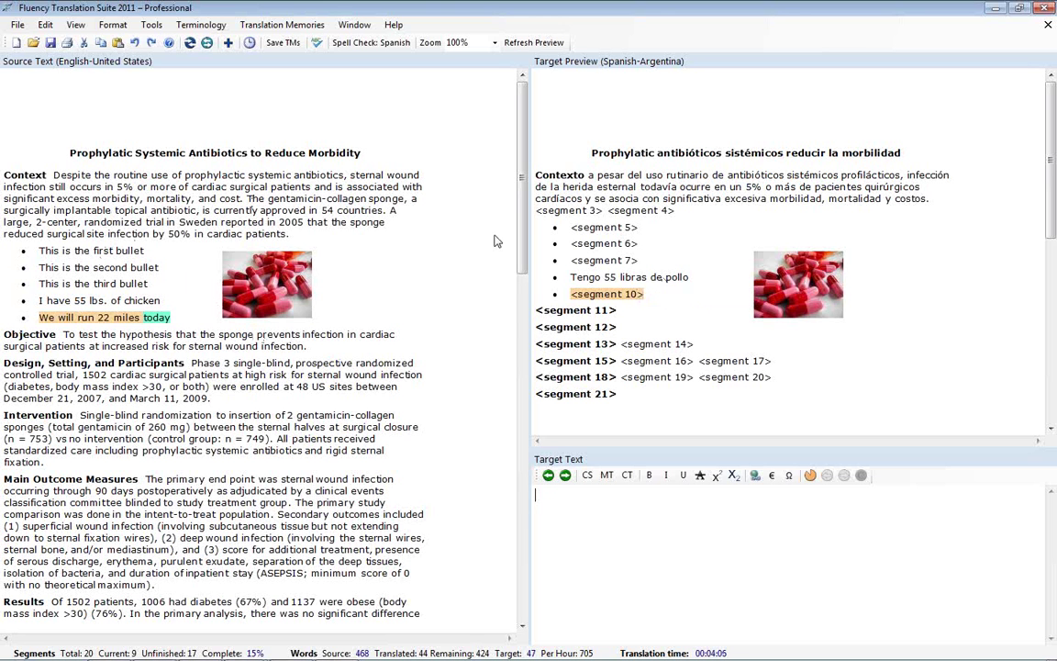
# Step: Machine translate the final Conclusion segment, make the word "Conclusión" bold, and commit the segment to the target preview
pyautogui.moveTo(1049, 234); pyautogui.dragTo(1049, 340)
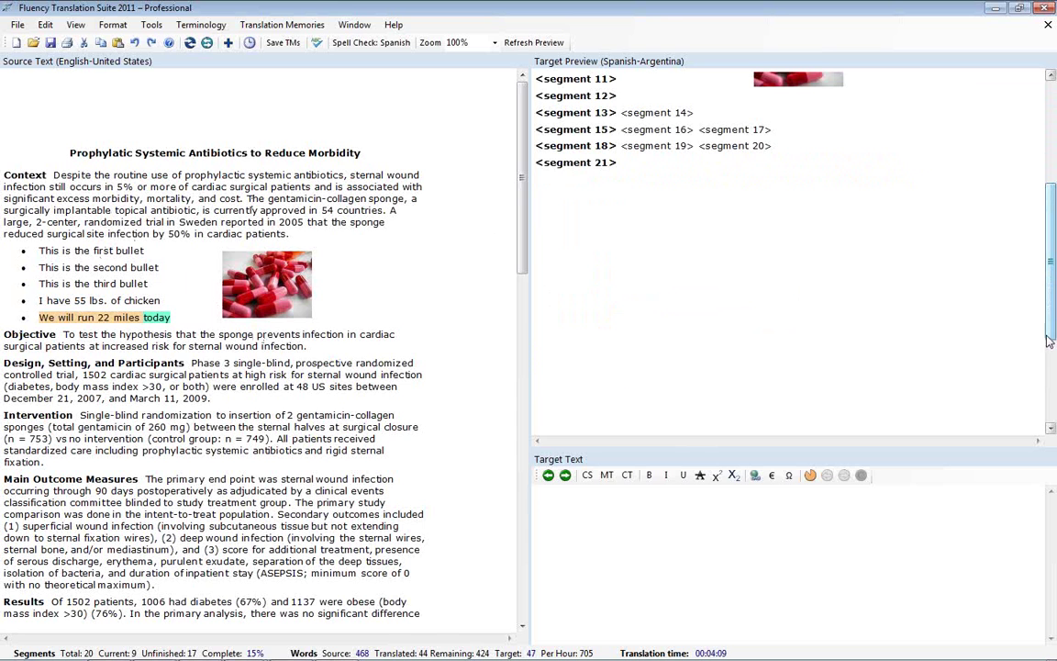
pyautogui.click(556, 167)
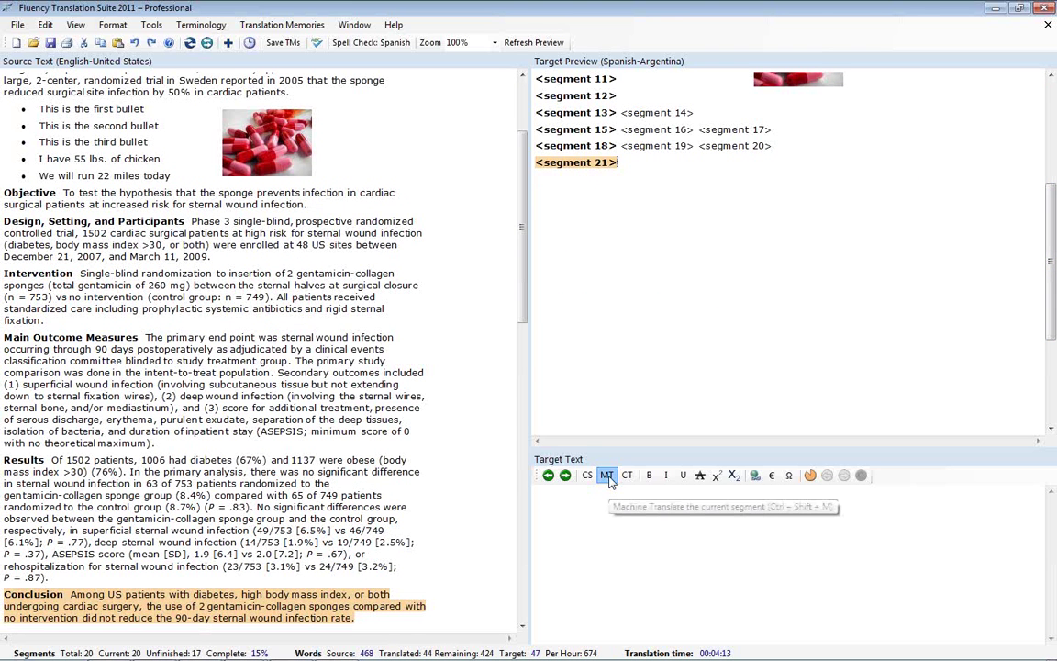
pyautogui.click(608, 477)
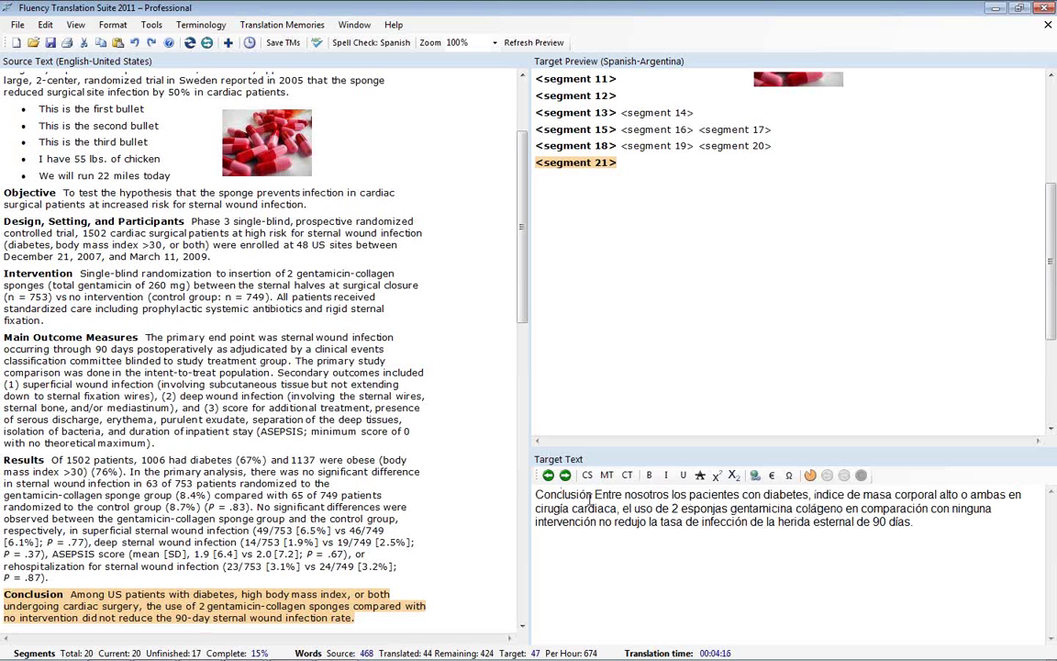
pyautogui.moveTo(592, 495); pyautogui.dragTo(539, 495)
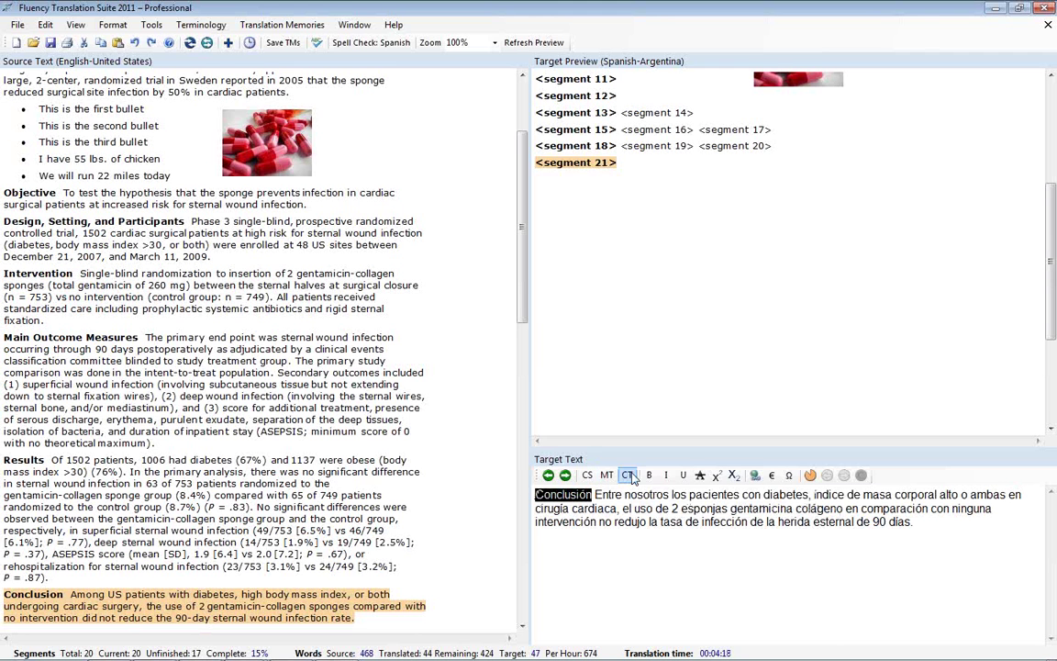
pyautogui.hotkey('ctrl', 'b')
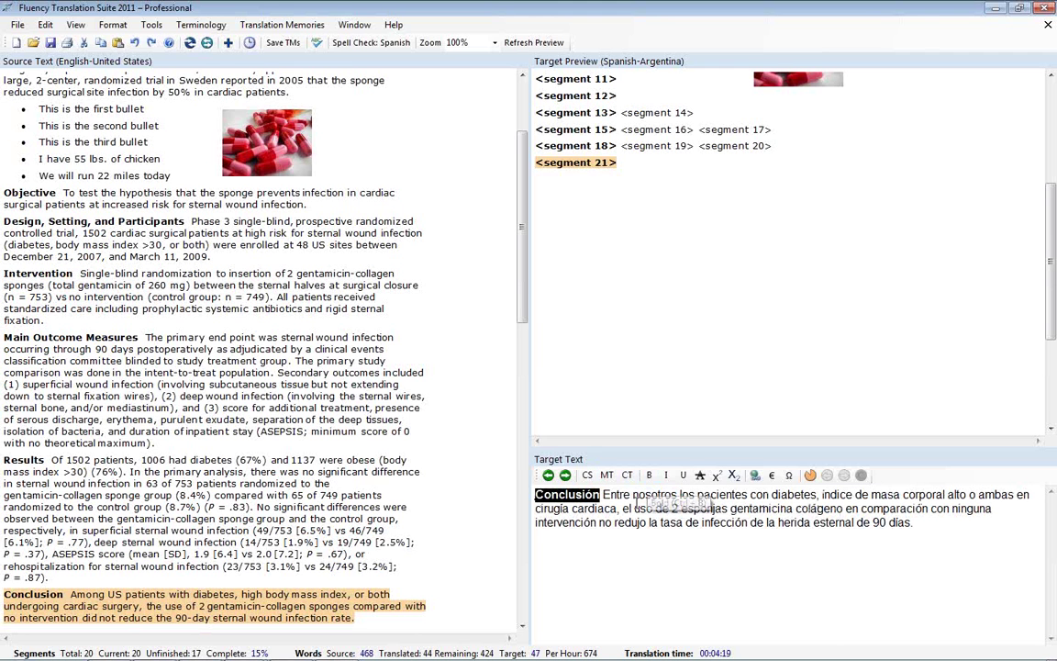
pyautogui.click(567, 475)
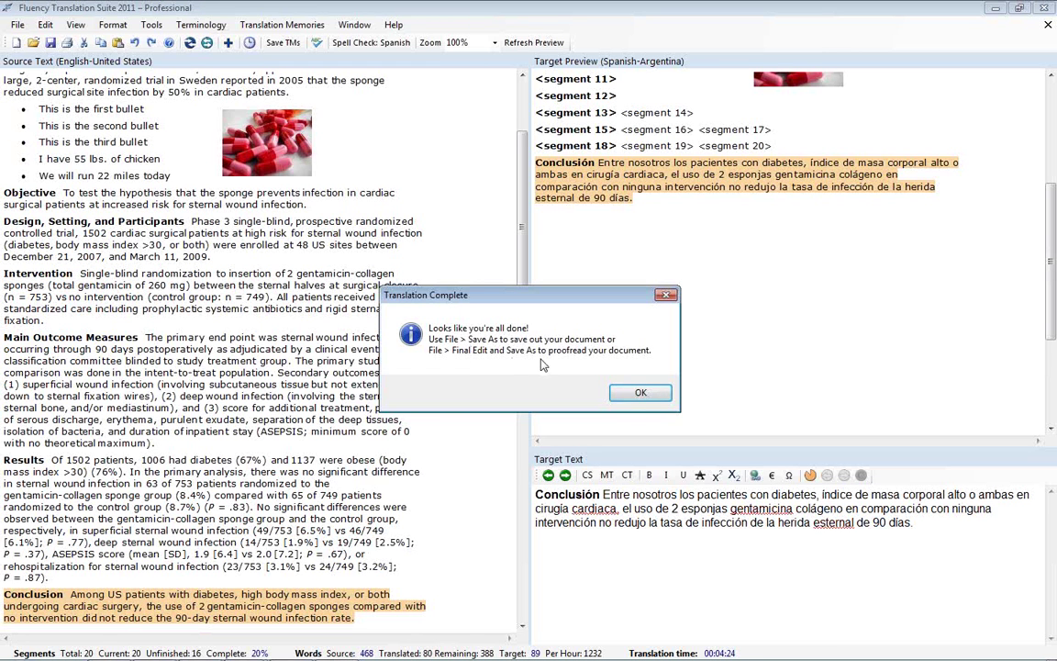
pyautogui.click(641, 395)
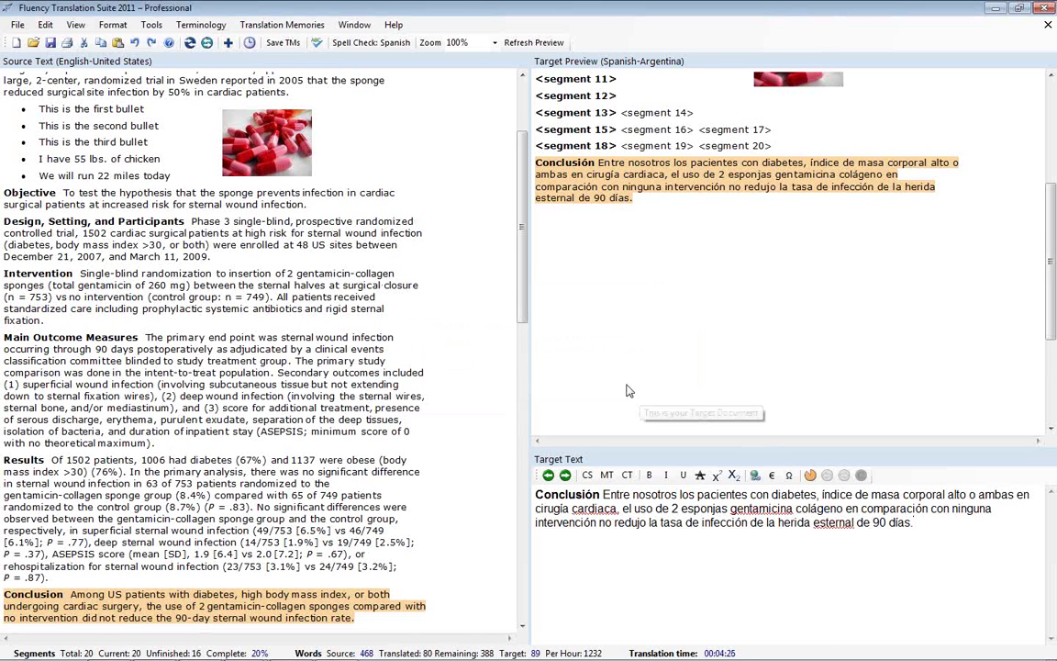
# Step: Save the translation to the Desktop as Medical_enes.doc in Microsoft Word (*.doc) format
pyautogui.click(17, 24)
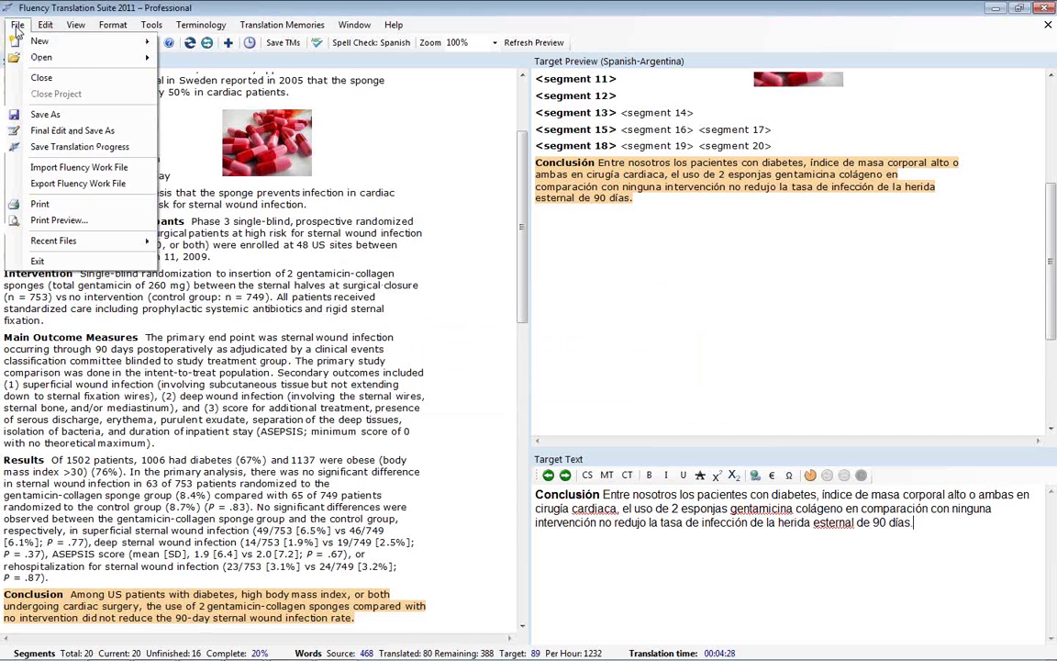
pyautogui.click(46, 115)
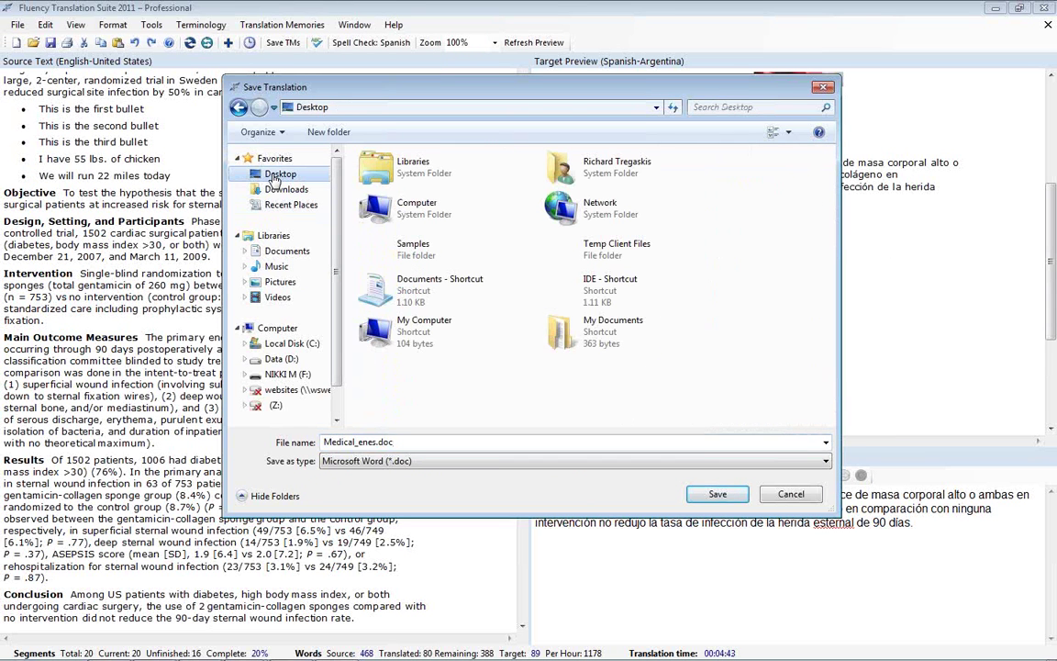
pyautogui.click(372, 462)
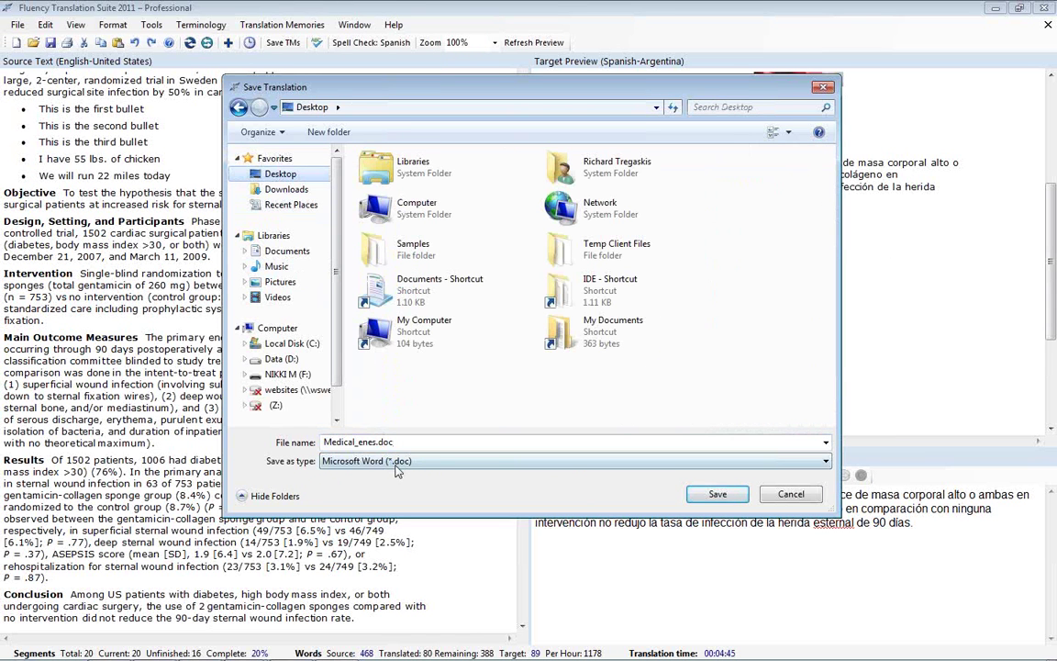
pyautogui.click(410, 463)
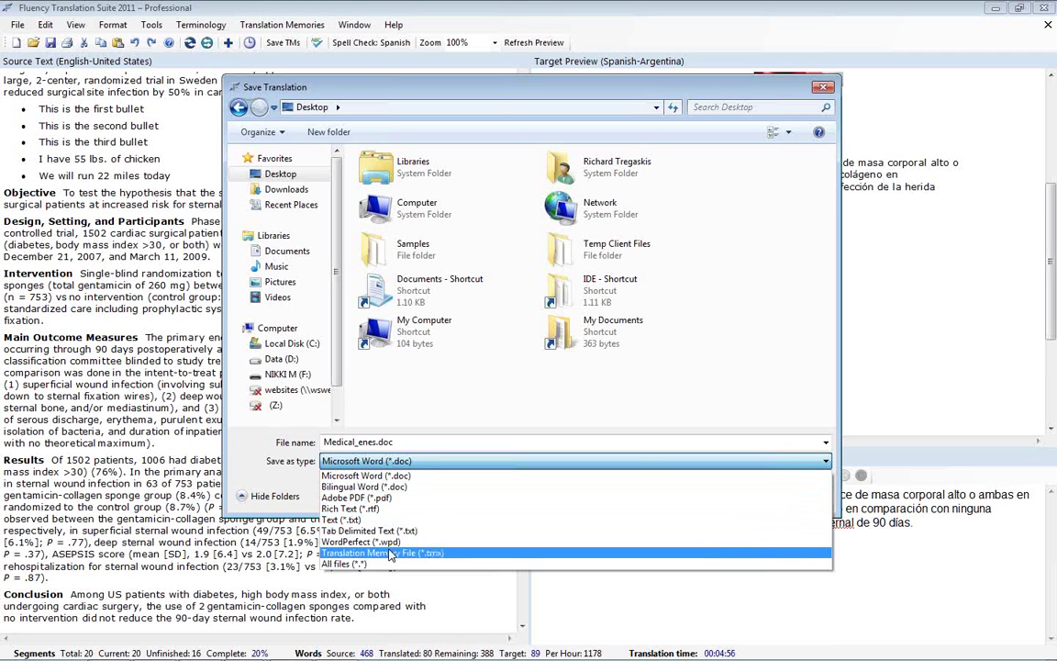
pyautogui.click(260, 444)
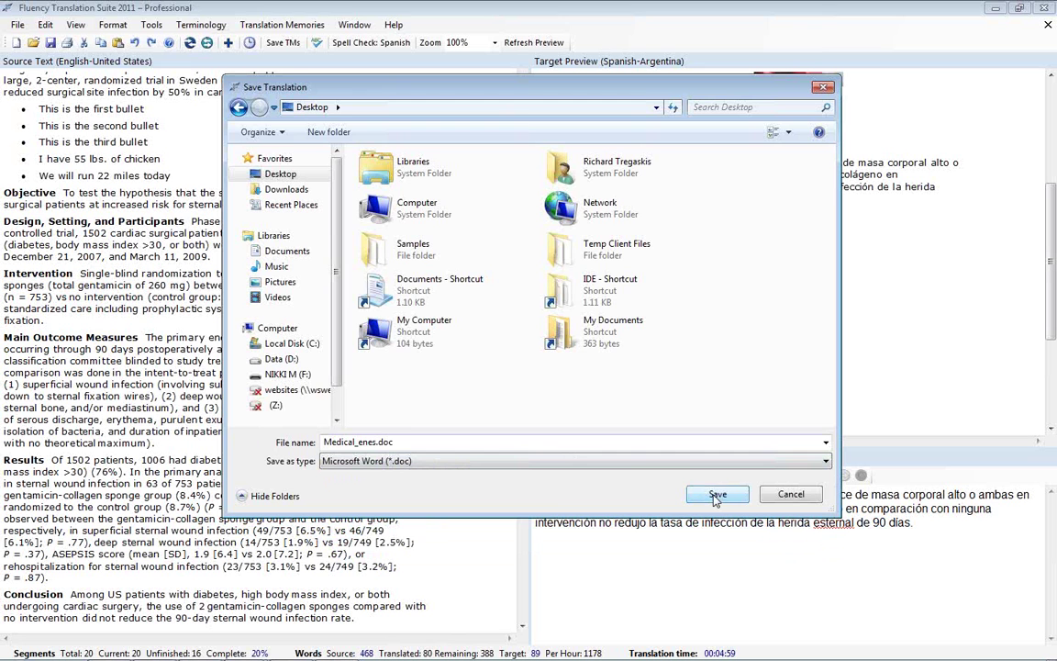
pyautogui.click(717, 496)
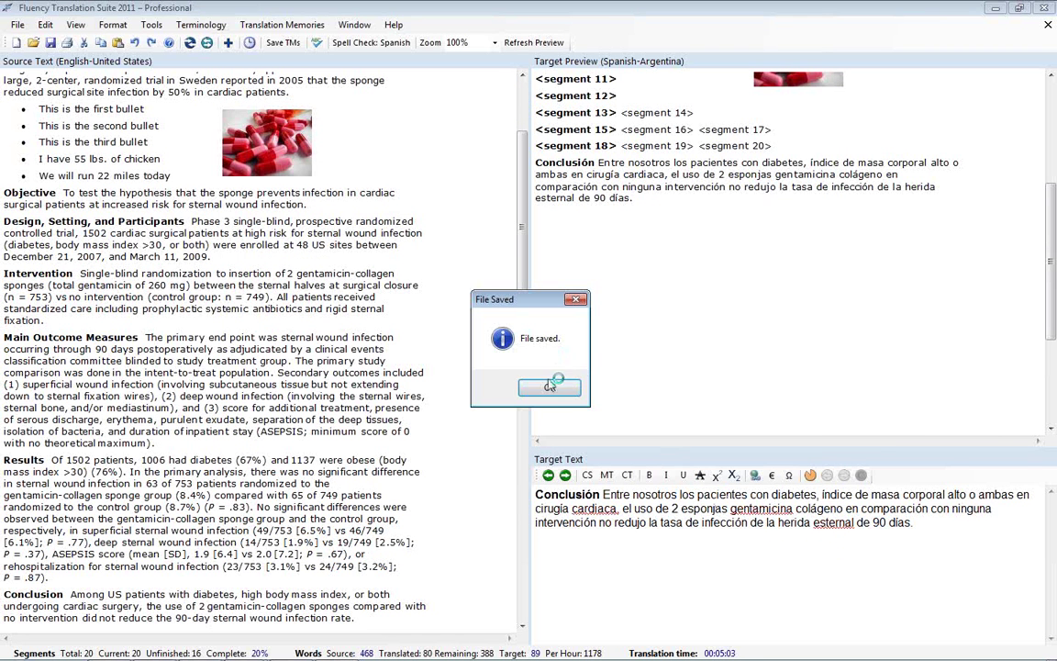
pyautogui.click(500, 349)
# Step: Open Medical_enes.doc from the desktop in Microsoft Word, view it maximized, close it, and return to Fluency
pyautogui.moveTo(1051, 260); pyautogui.dragTo(1051, 106)
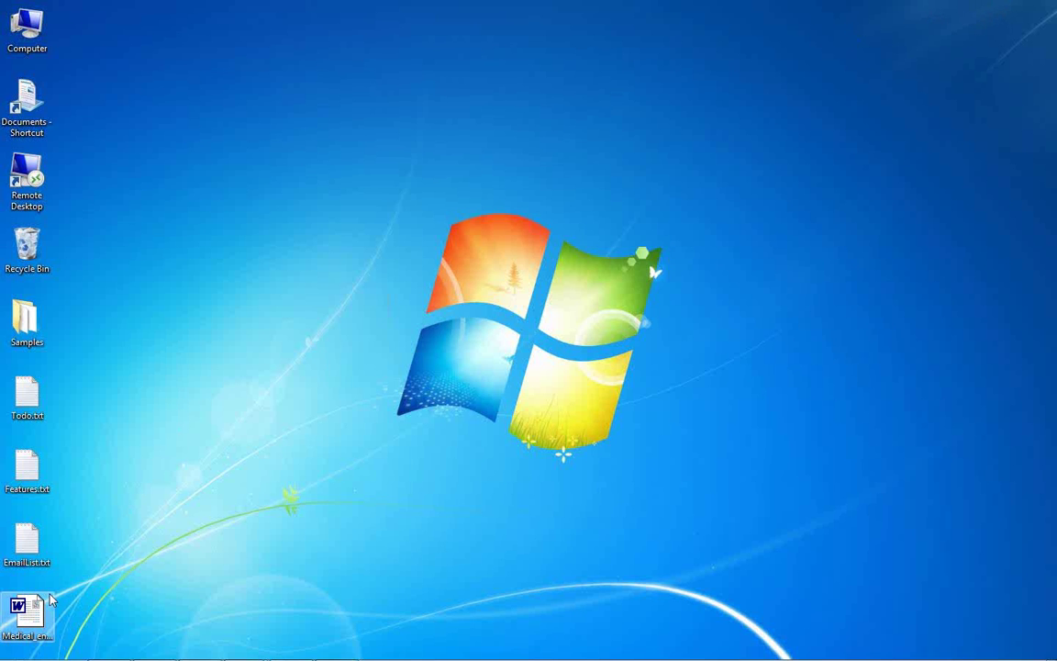
pyautogui.doubleClick(28, 611)
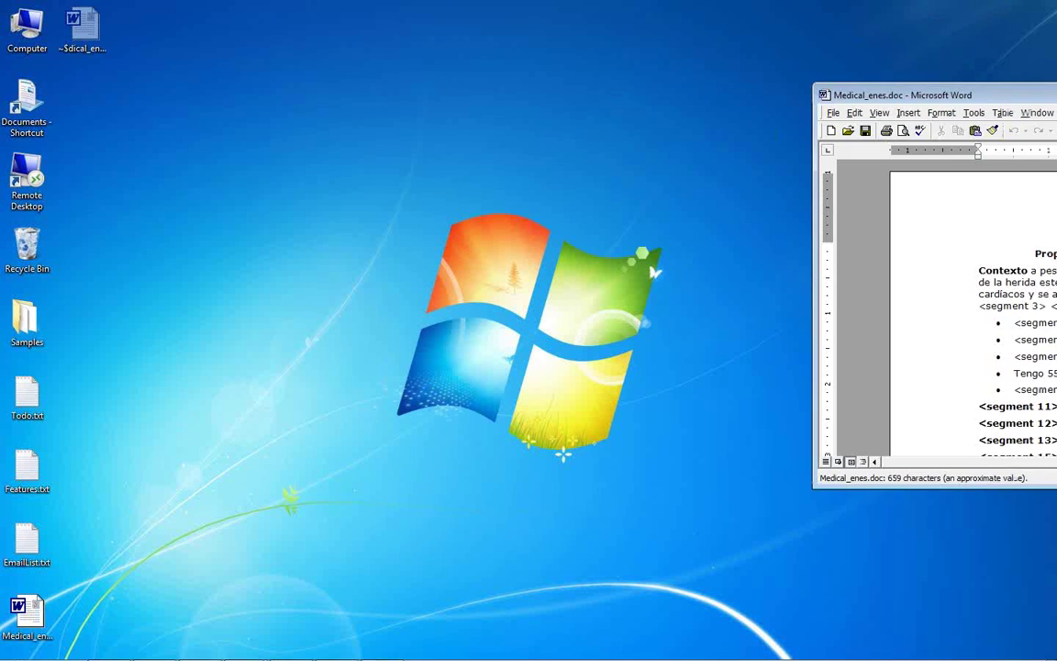
pyautogui.moveTo(997, 96); pyautogui.dragTo(378, 90)
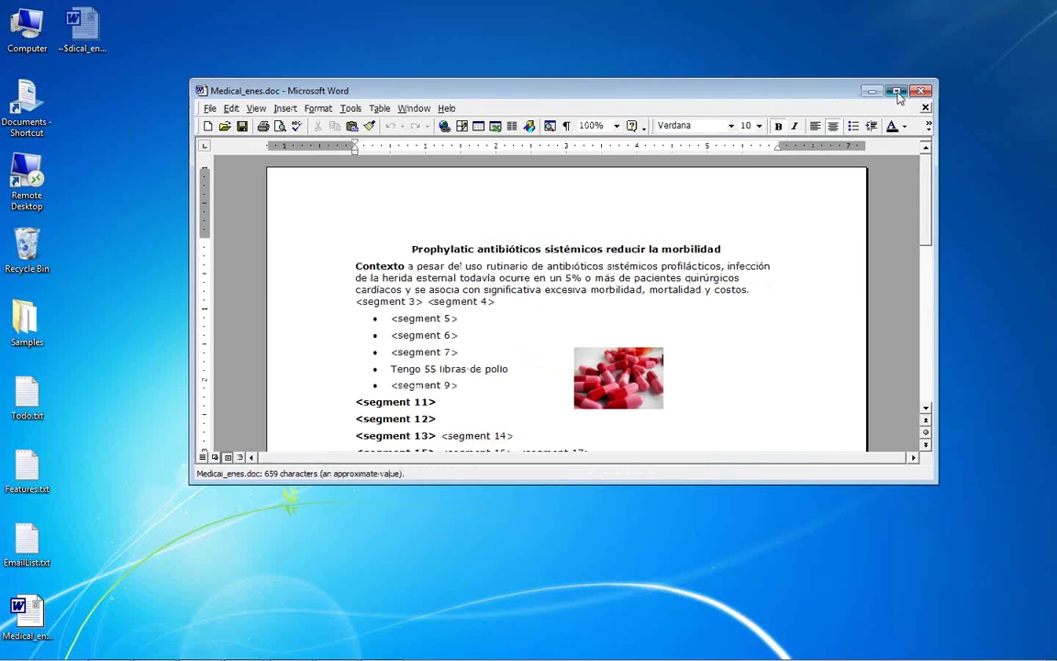
pyautogui.click(896, 91)
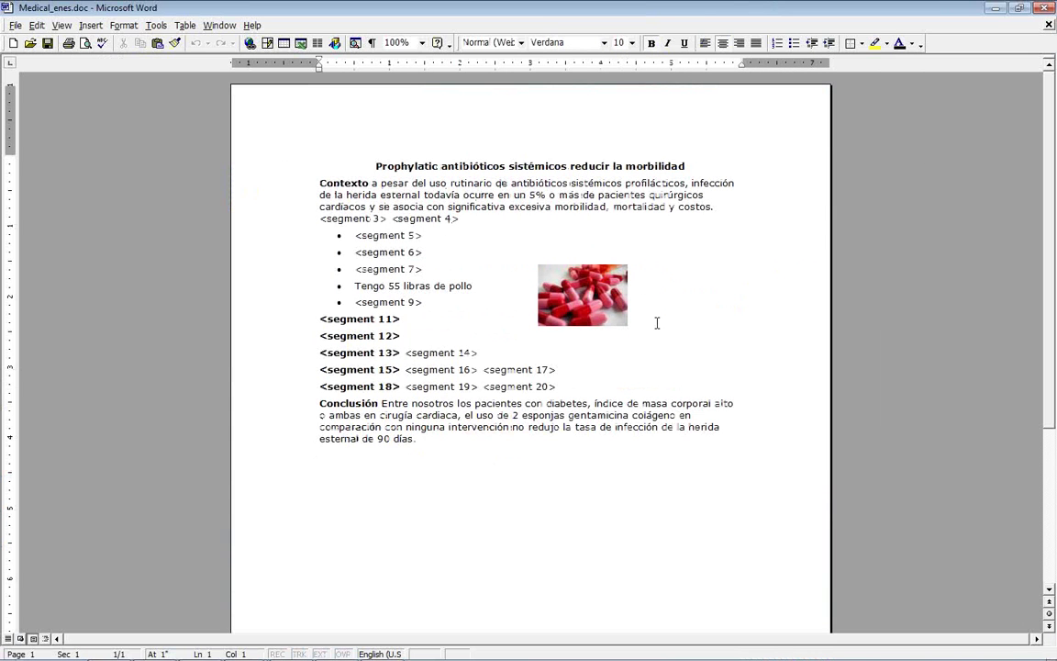
pyautogui.click(1044, 8)
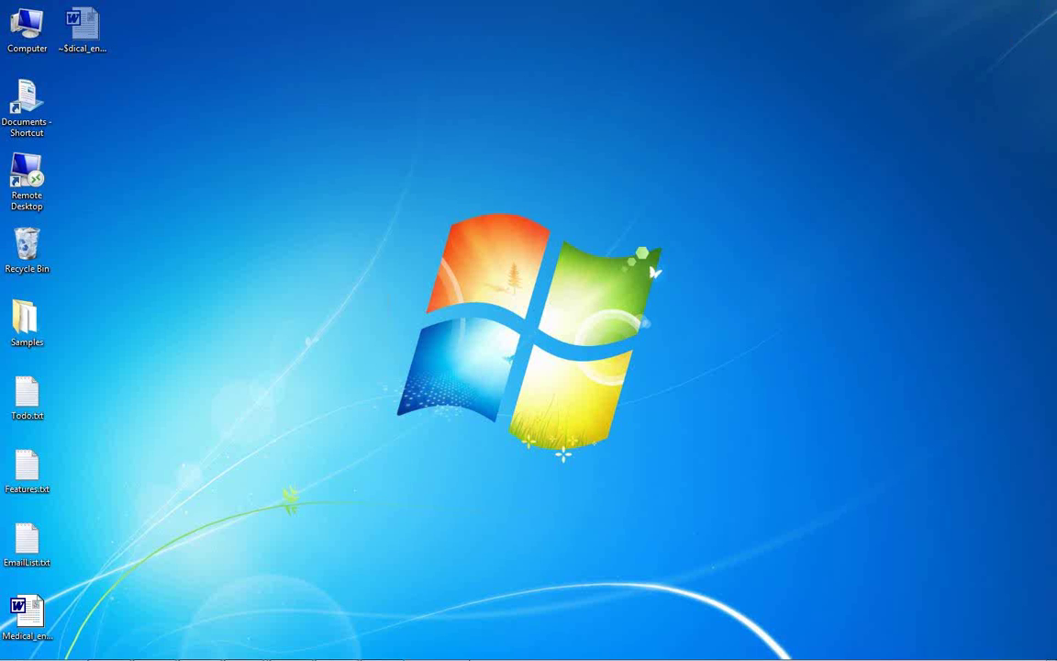
pyautogui.click(336, 647)
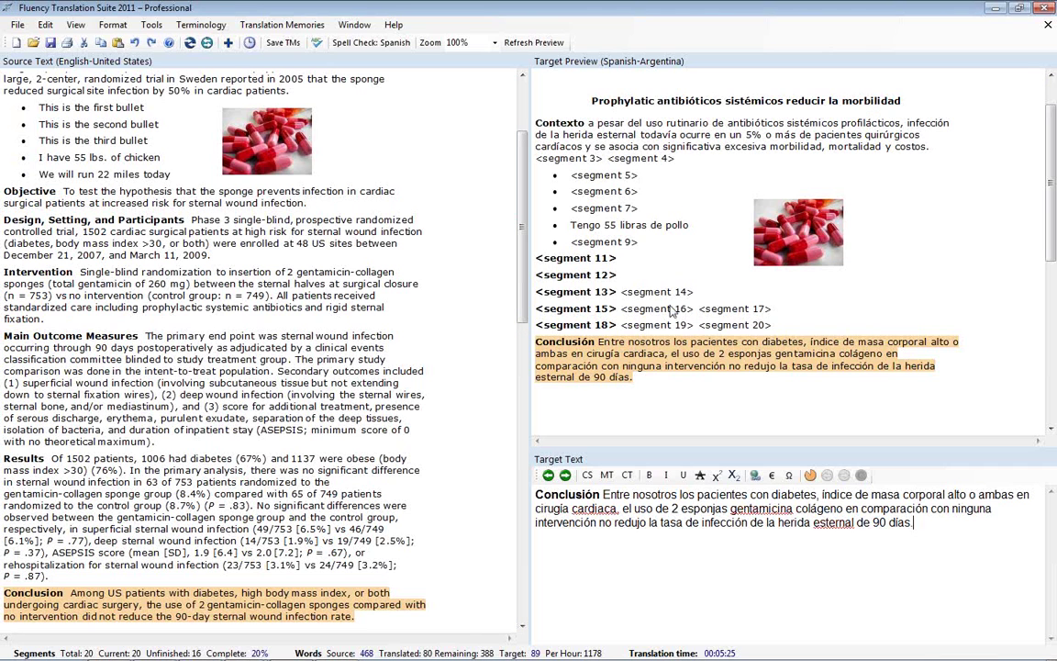